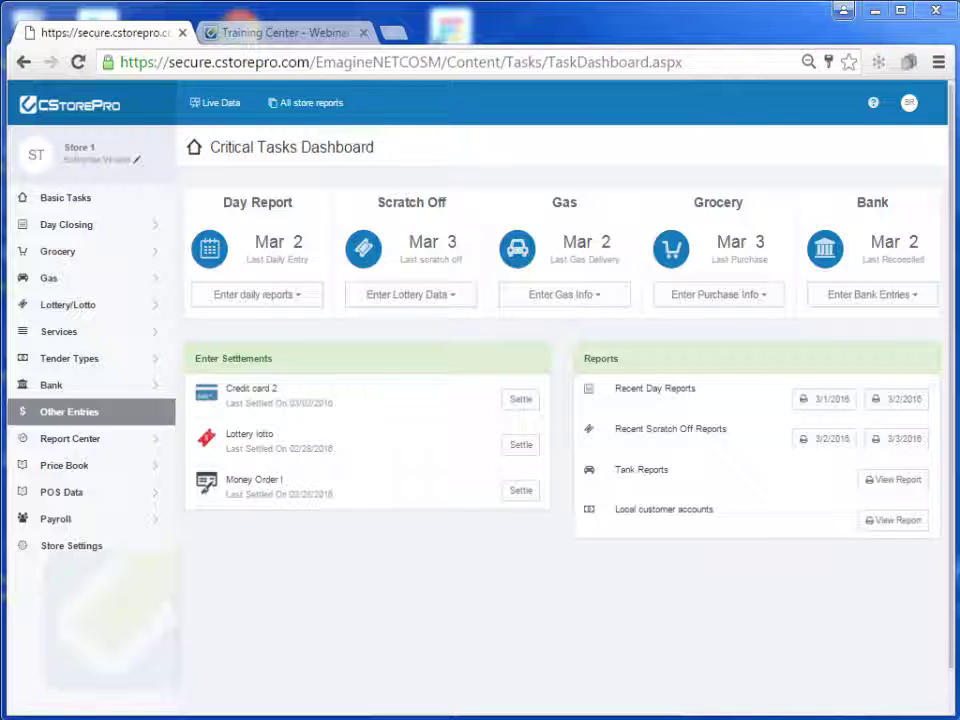
Open a new expense-by-check entry and look over its amount and bank account fields
left_click(911, 300)
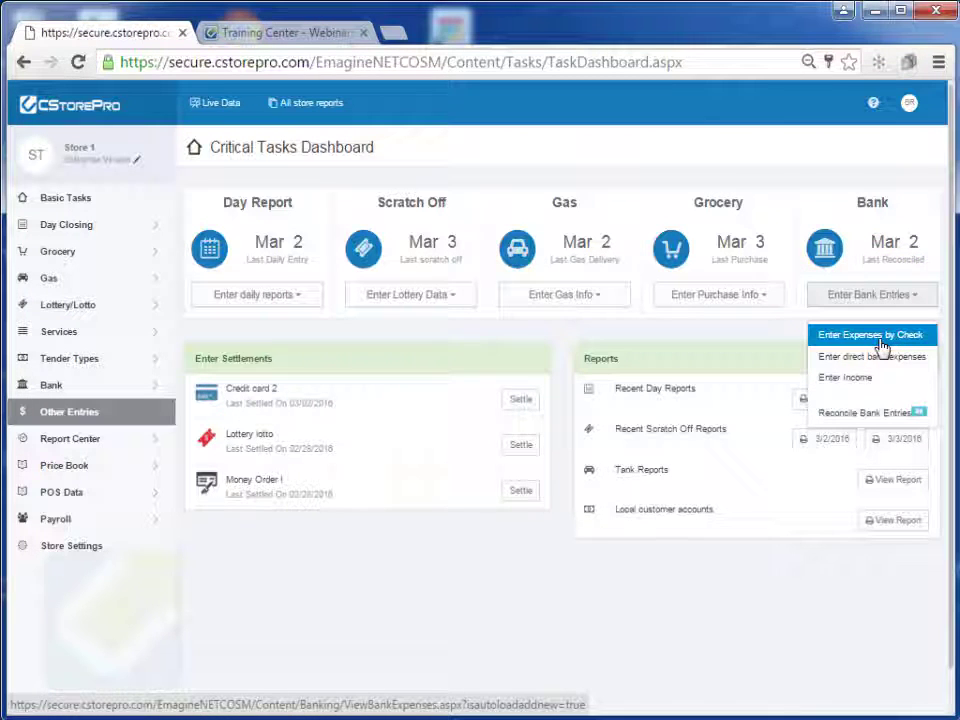
left_click(870, 335)
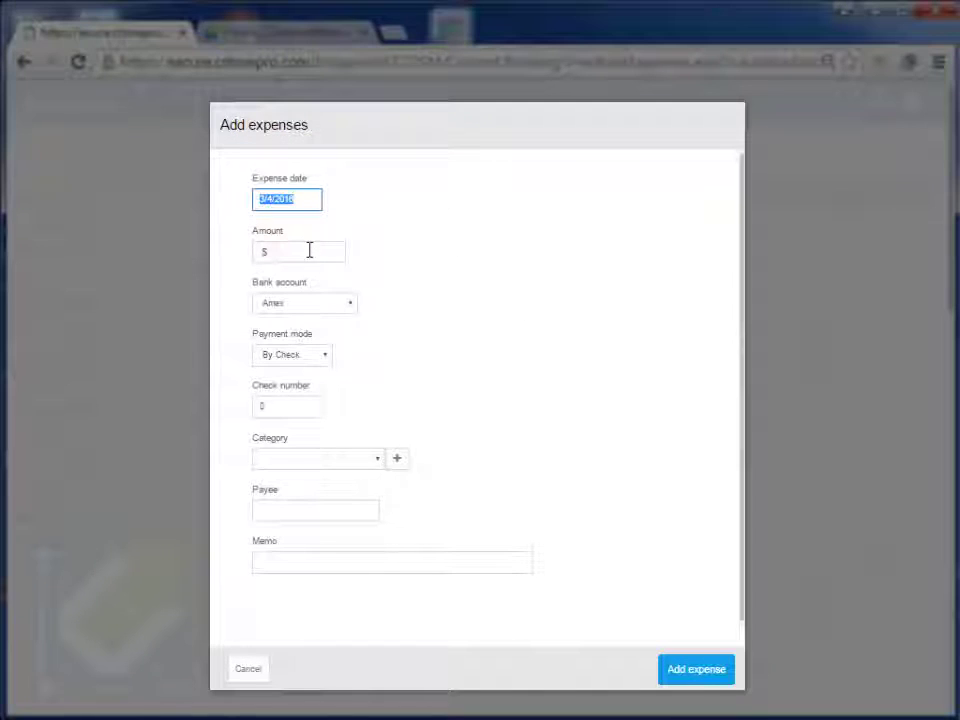
left_click(309, 250)
left_click(317, 308)
left_click(490, 352)
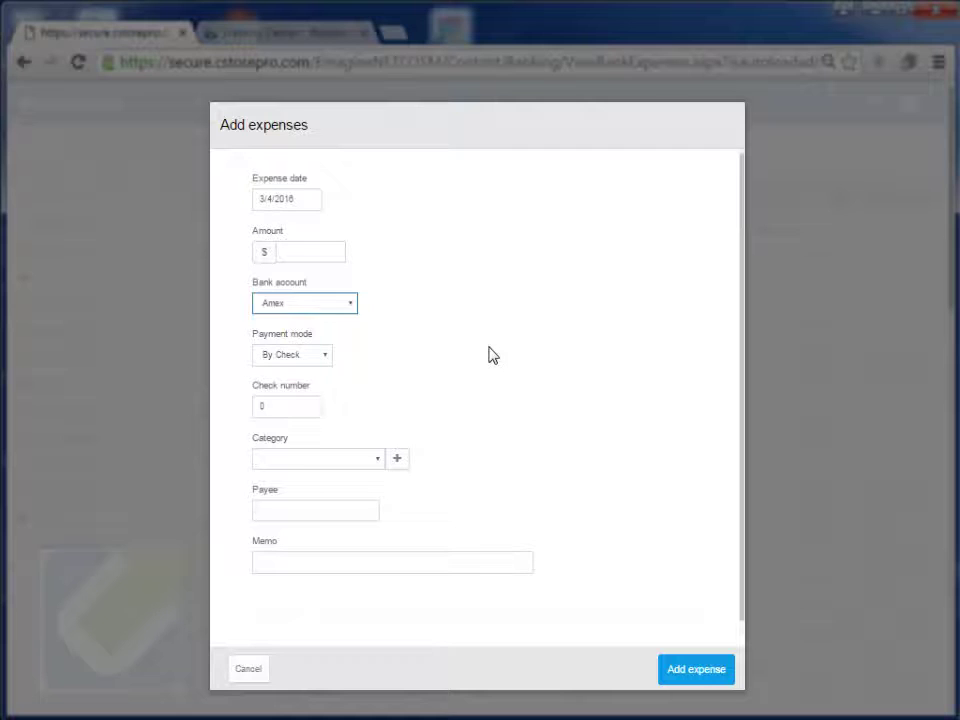
Look over the check number field and set the expense's payment mode to By EFT/ACH
left_click(293, 360)
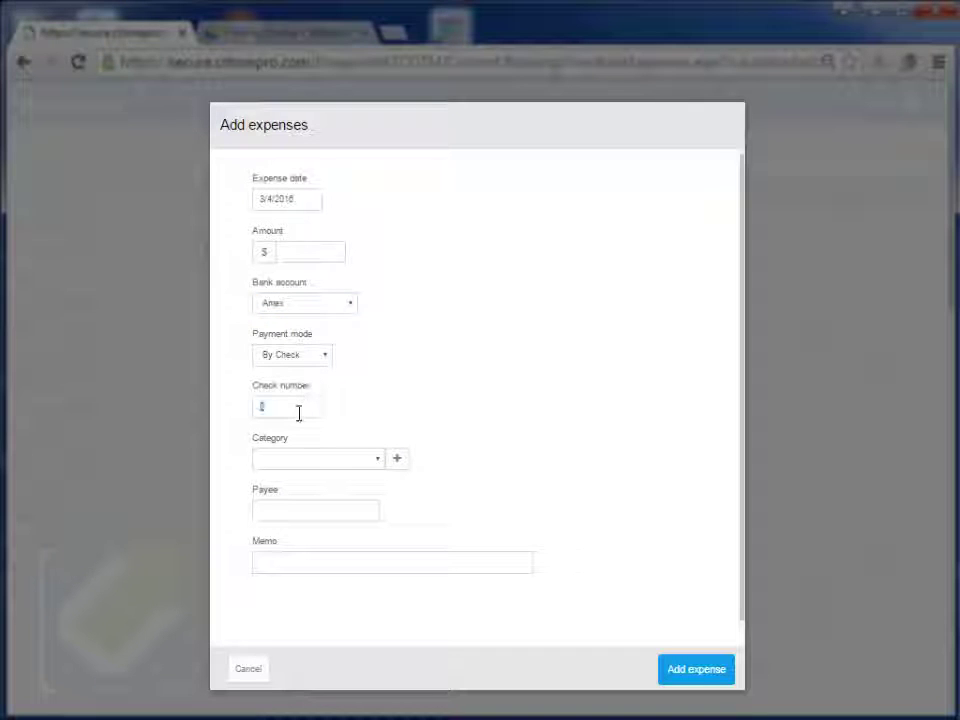
left_click(298, 413)
left_click(303, 357)
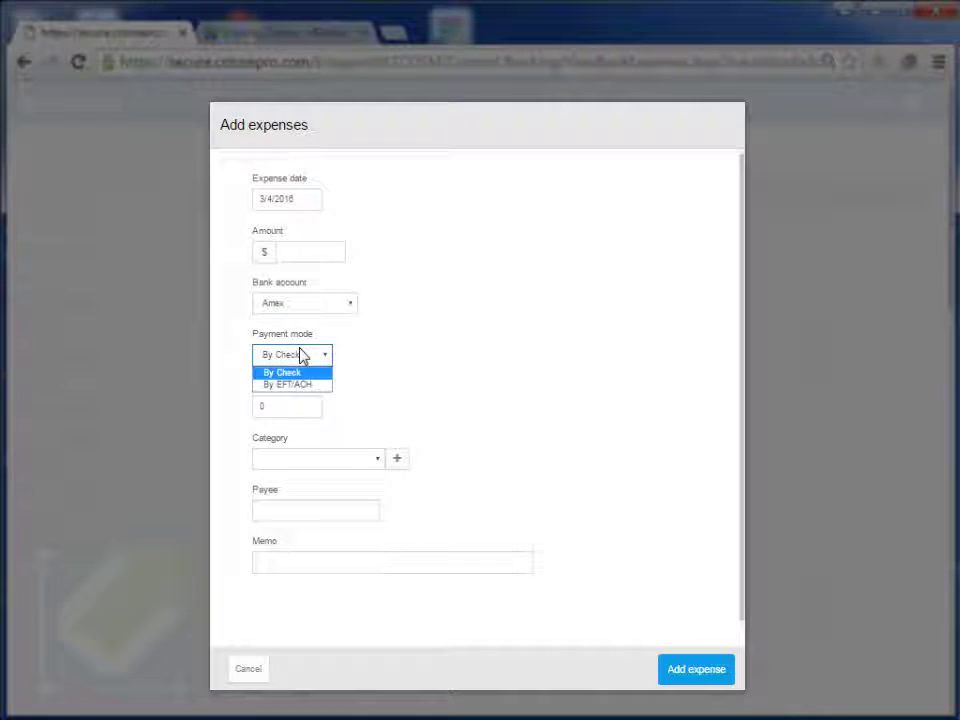
left_click(297, 388)
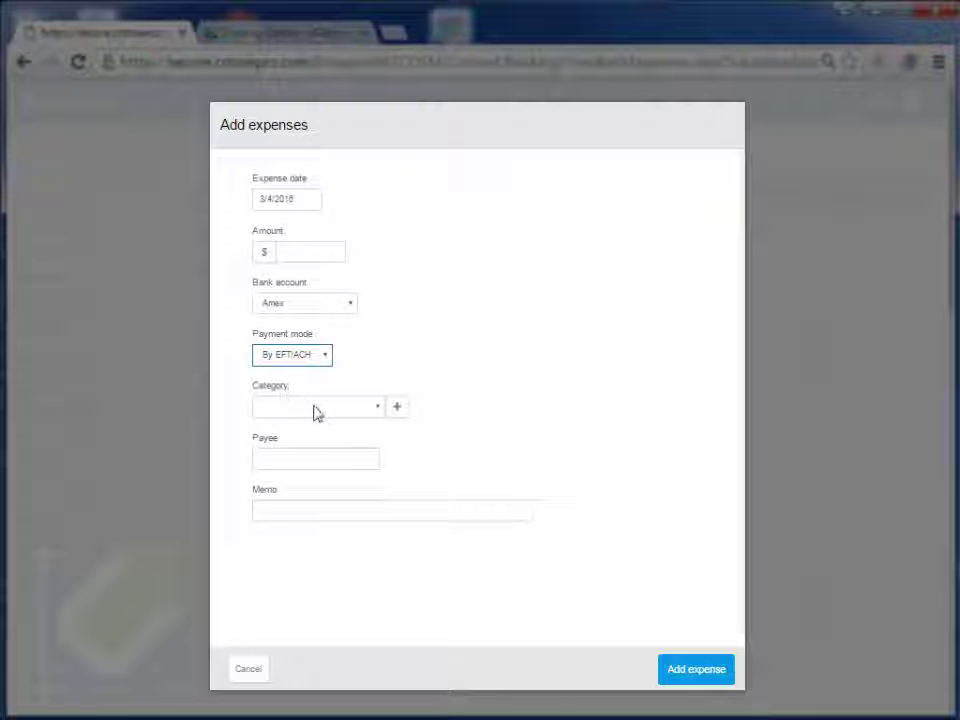
Review the expense category list and the payee and memo fields, and cancel the expense entry
left_click(313, 410)
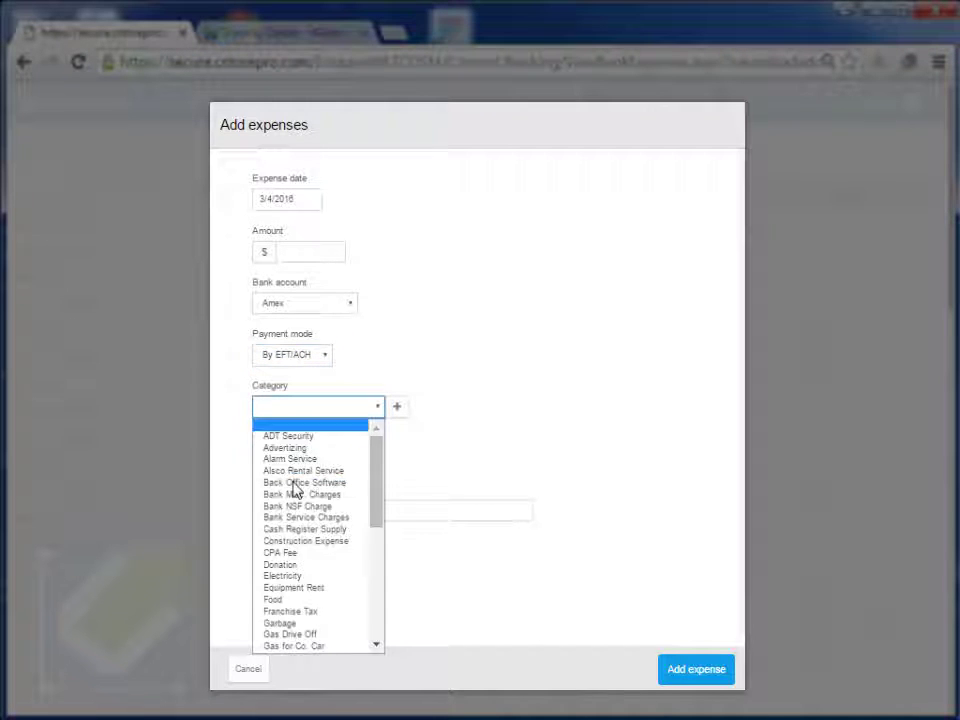
left_click(425, 434)
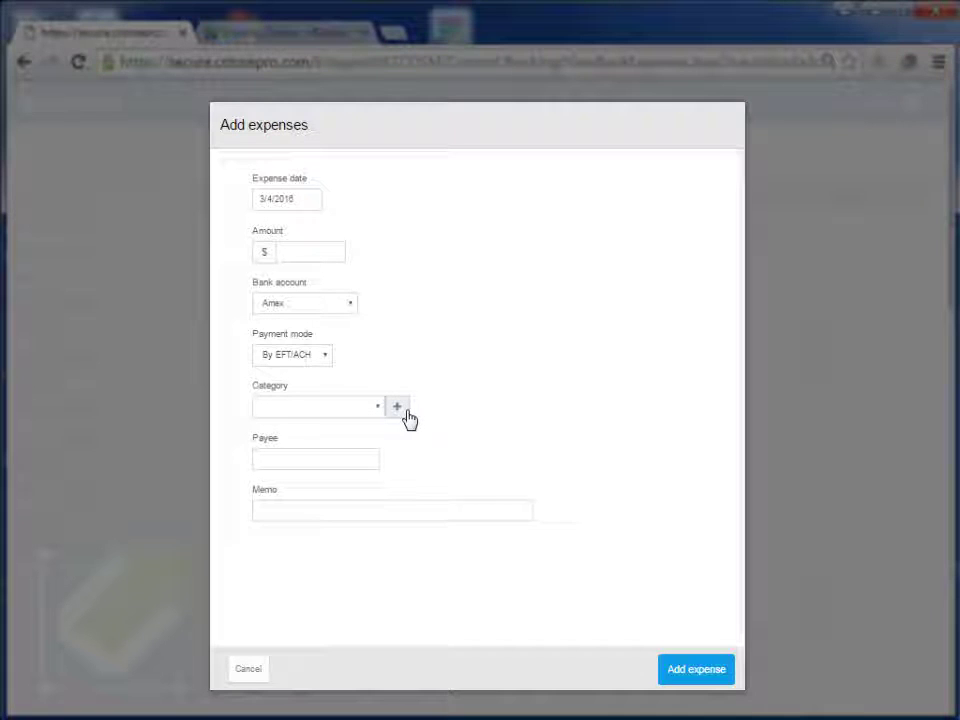
left_click(334, 418)
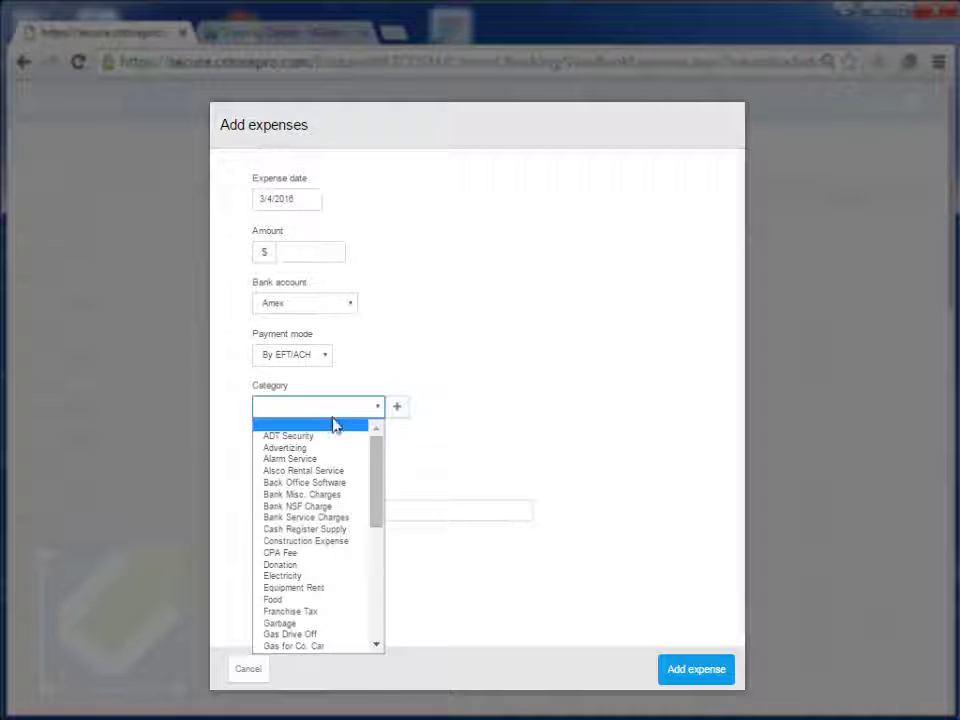
left_click(443, 472)
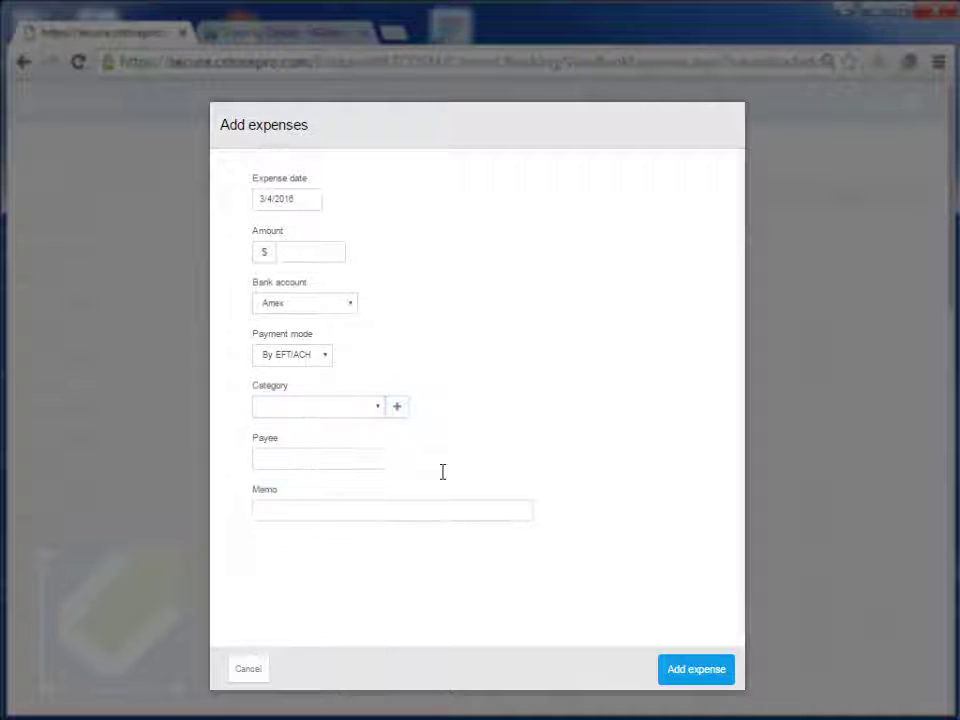
left_click(316, 457)
left_click(317, 510)
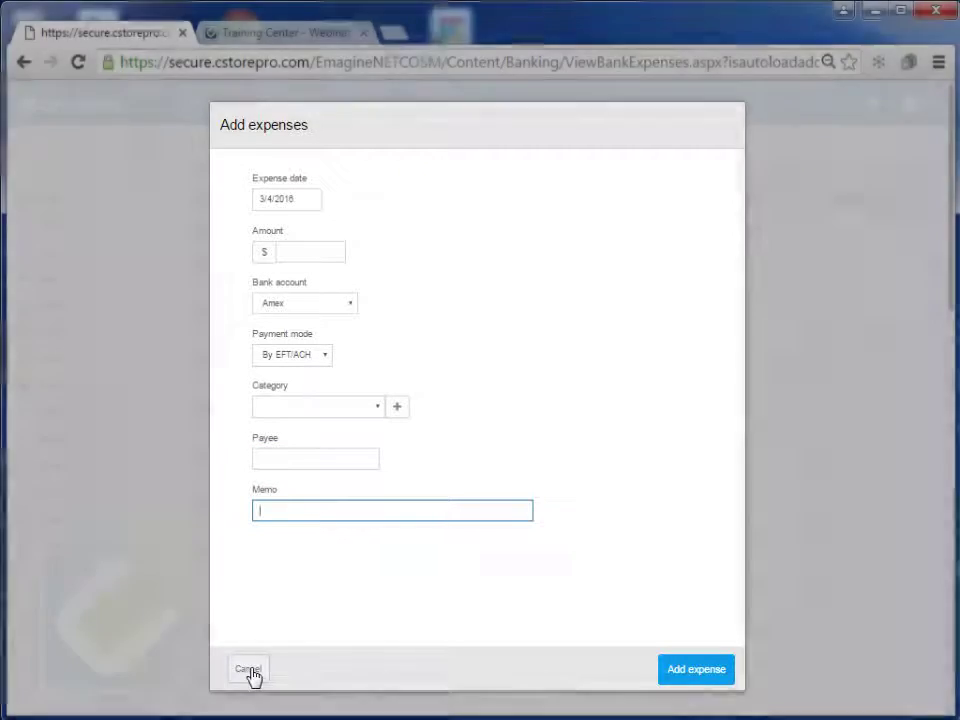
left_click(249, 669)
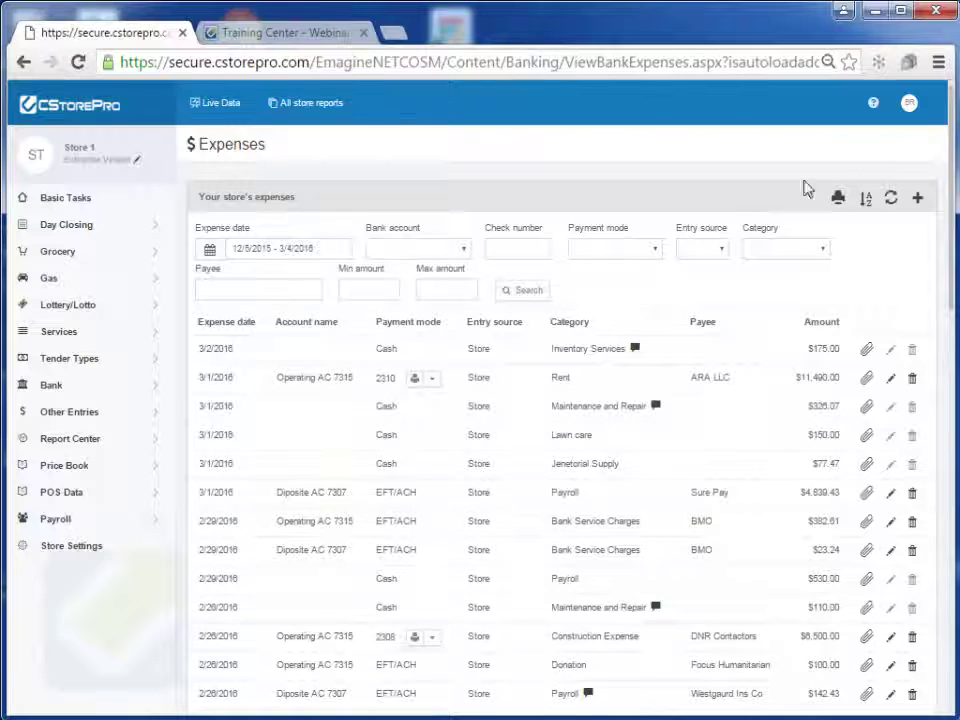
Go to the store's general account entries by way of the Basic Tasks dashboard
left_click(88, 202)
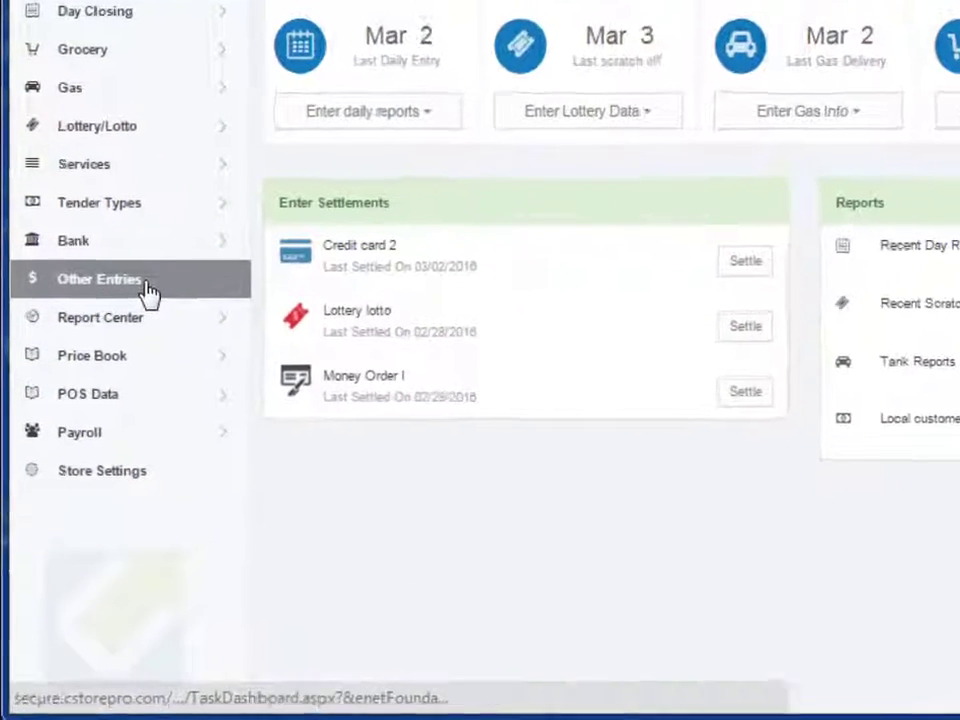
left_click(118, 371)
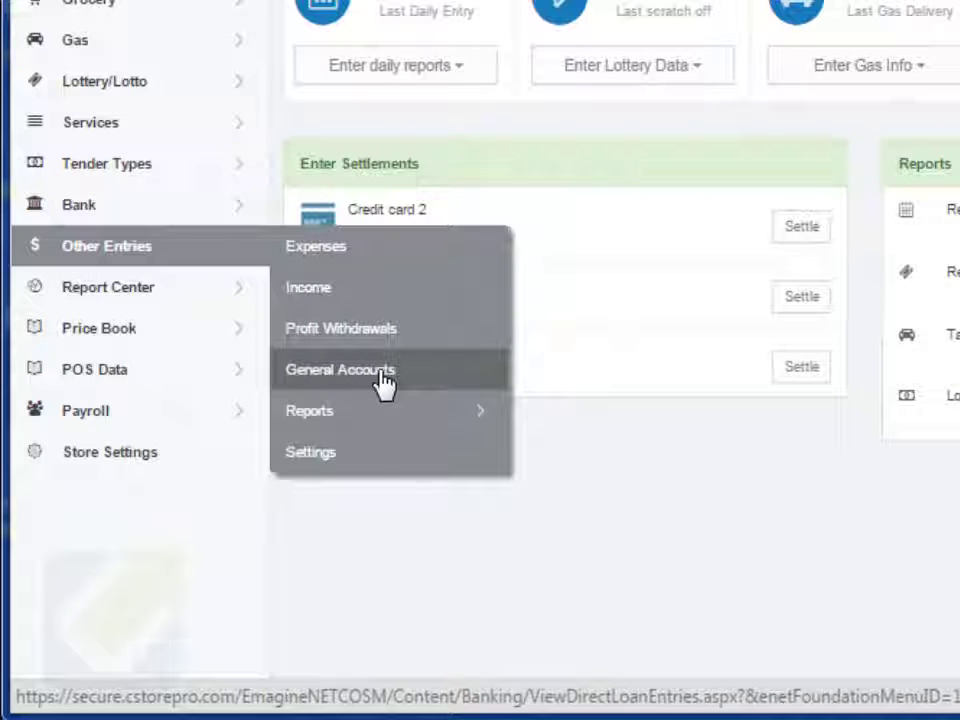
left_click(392, 372)
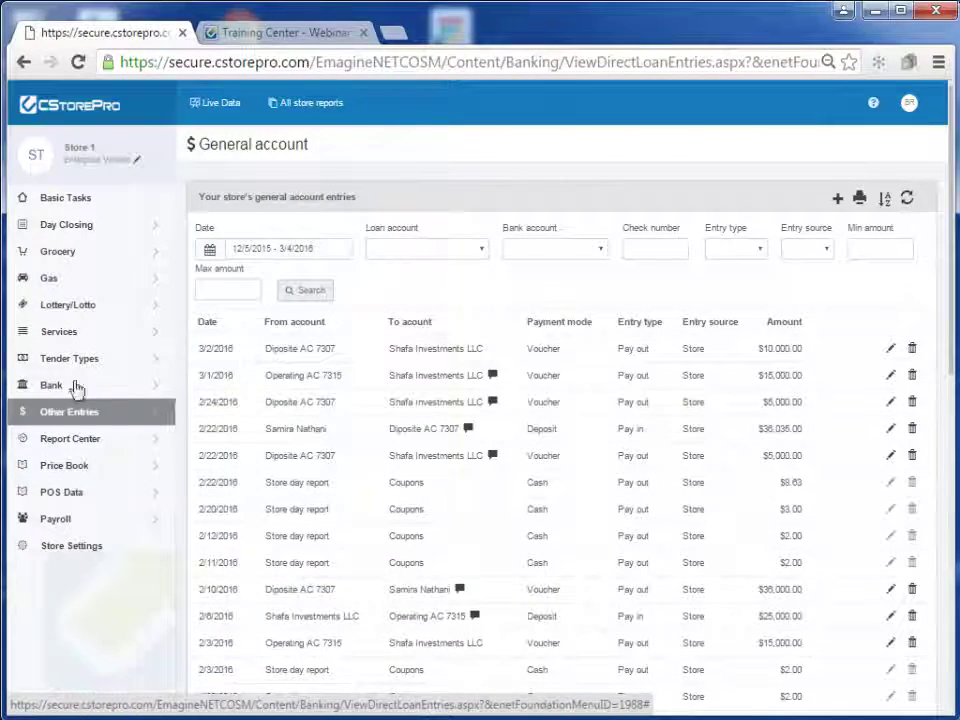
Return to the Critical Tasks Dashboard and open the bank entry reconciliation page
left_click(70, 207)
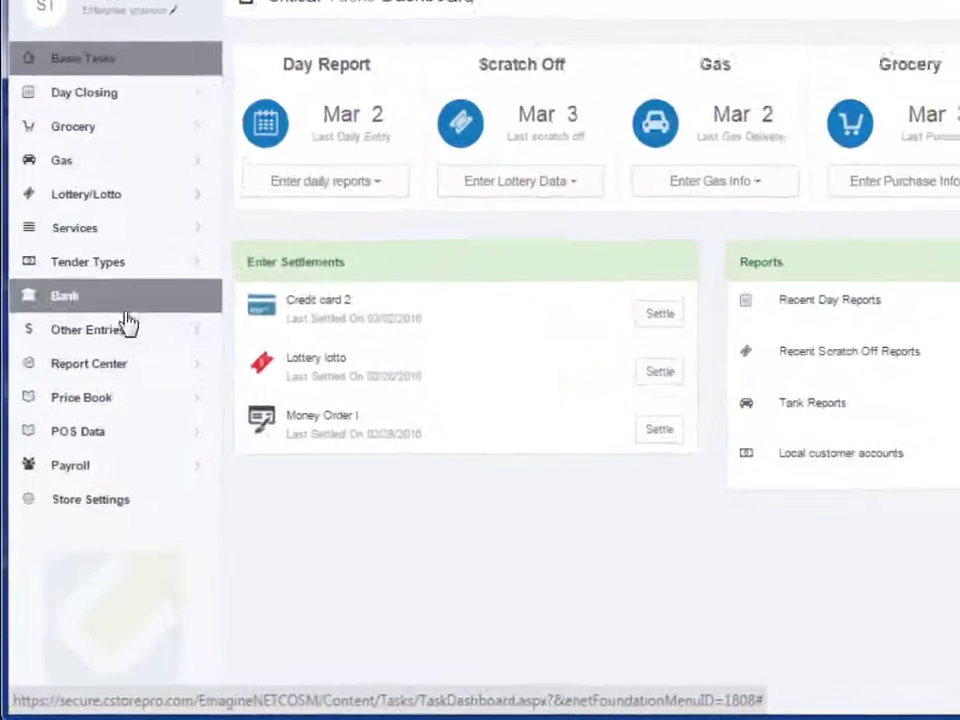
left_click(70, 411)
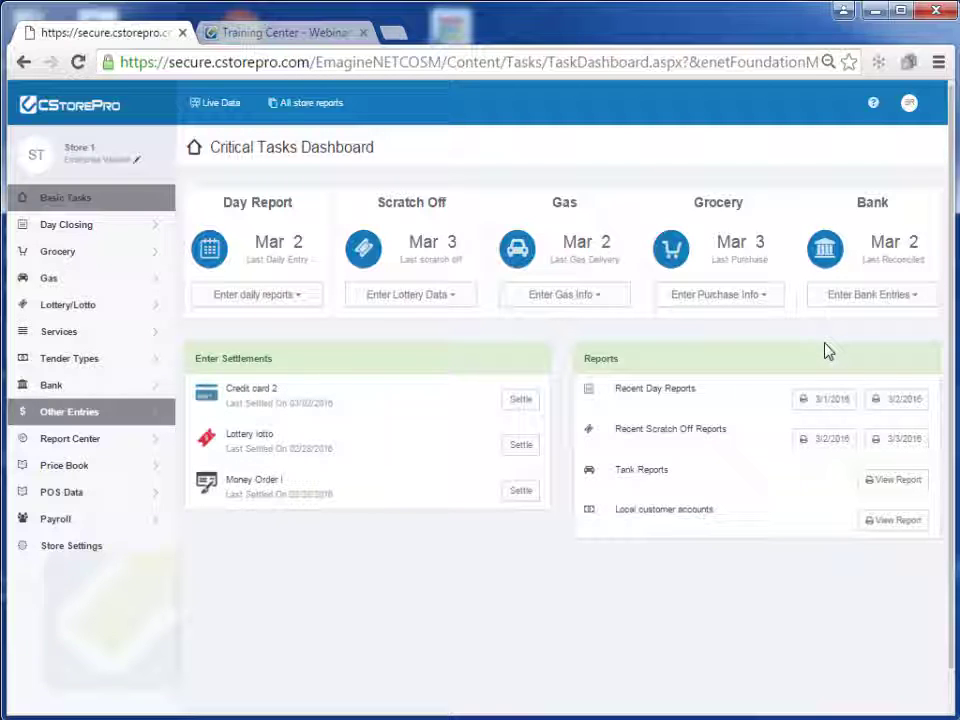
left_click(900, 296)
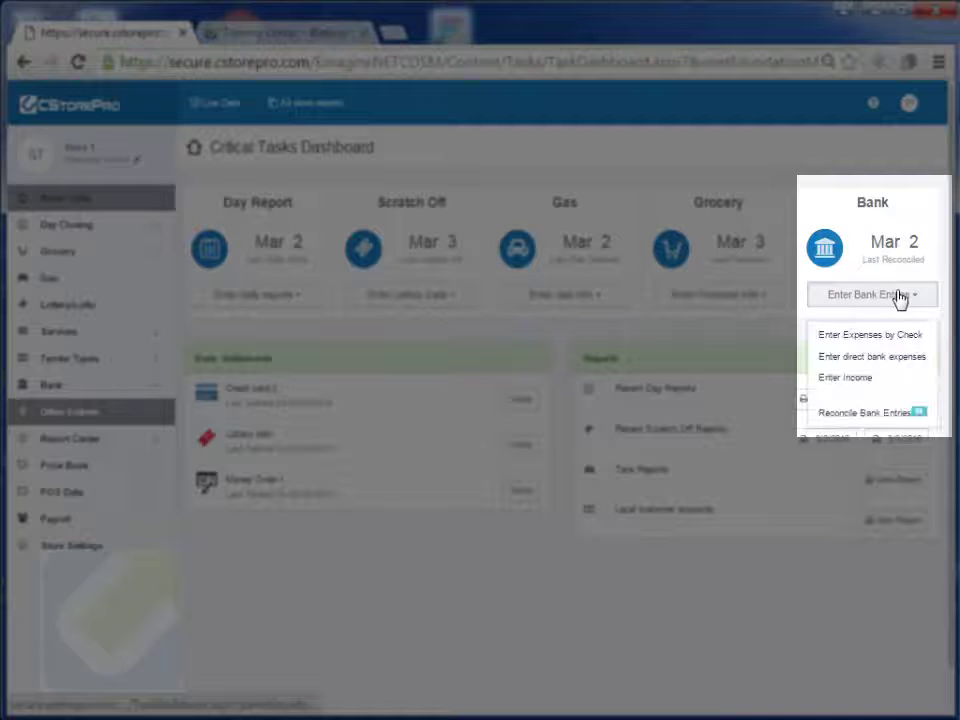
left_click(852, 417)
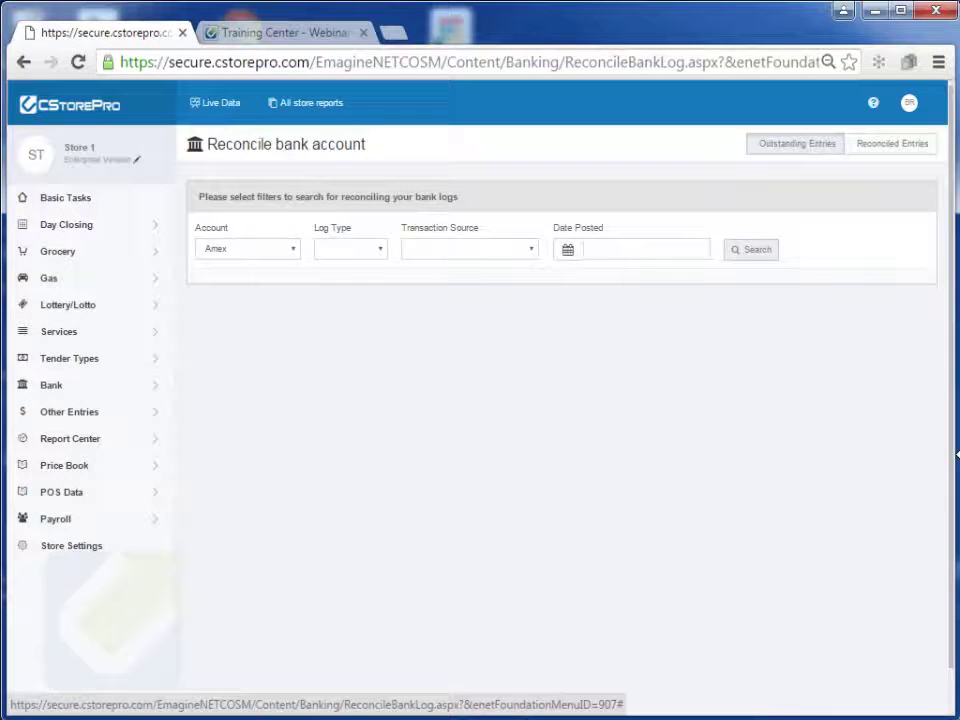
Search for the outstanding bank entries of the Diposite account
left_click(287, 255)
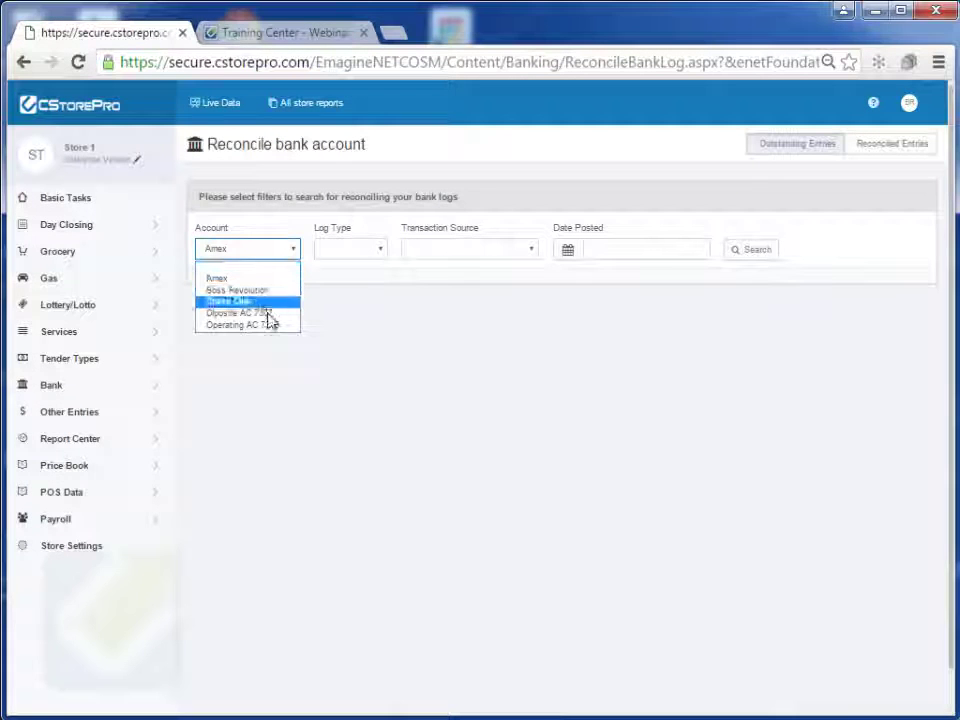
left_click(261, 316)
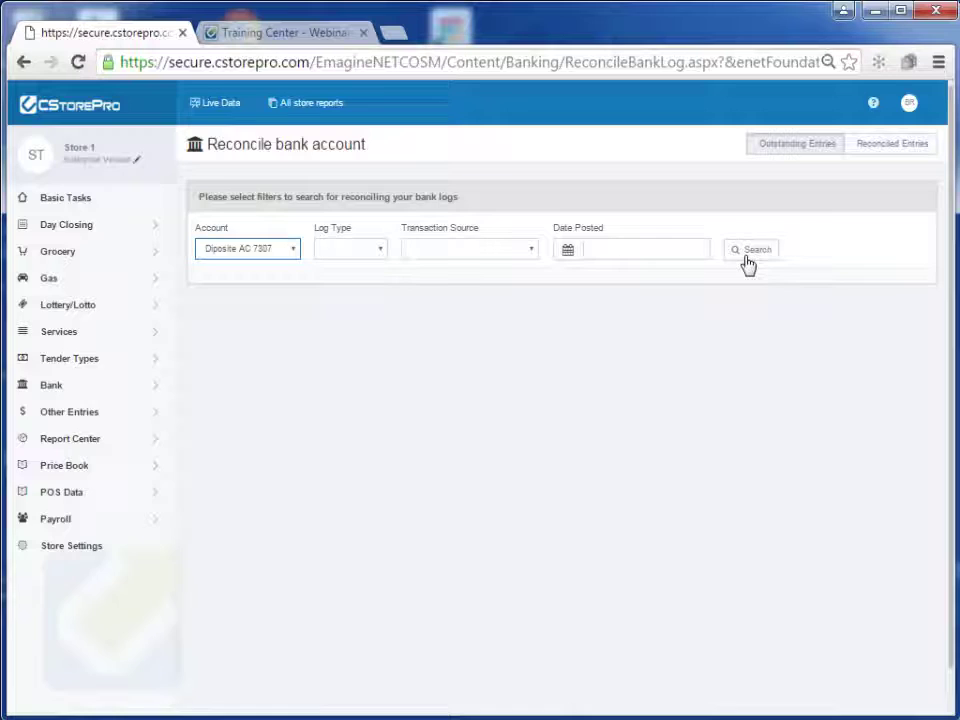
left_click(748, 256)
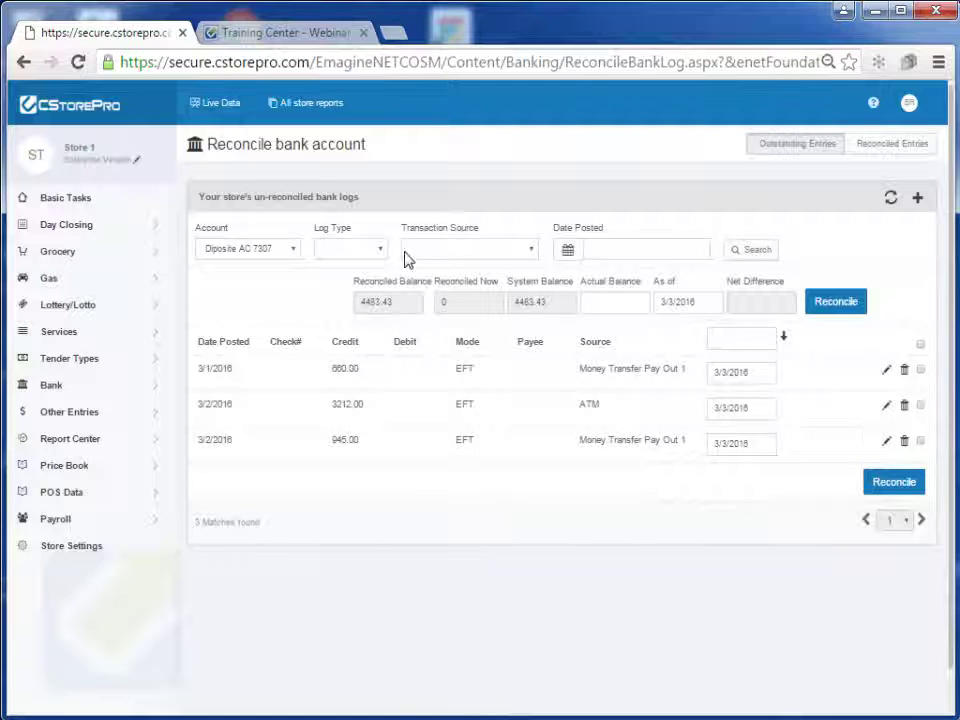
Enter an actual balance of 6000 and mark all three outstanding entries for reconciliation
left_click(606, 303)
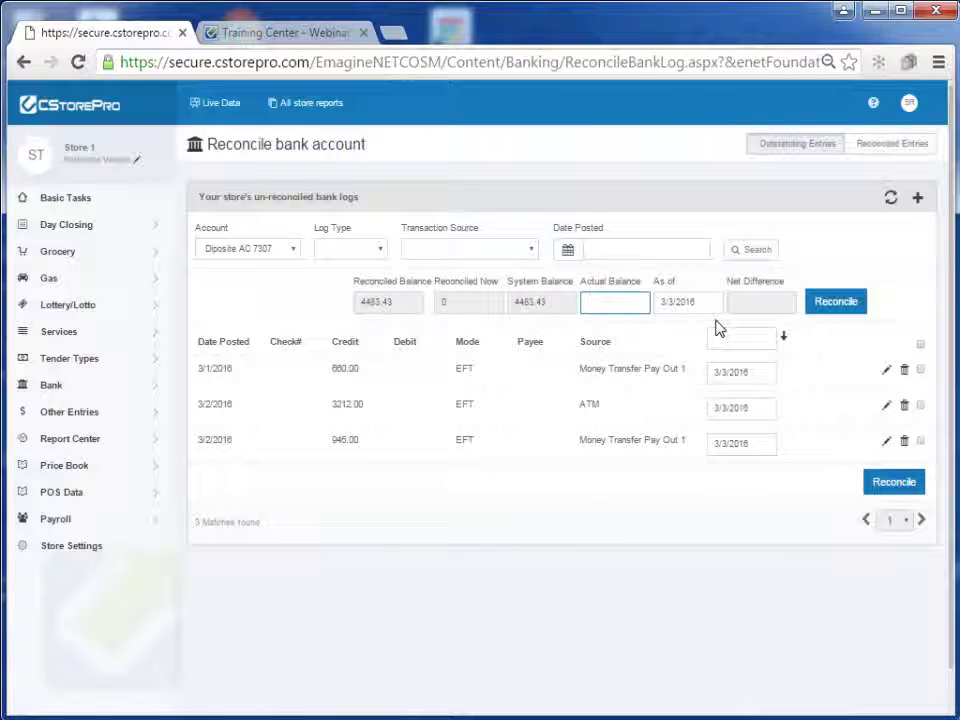
type("8000")
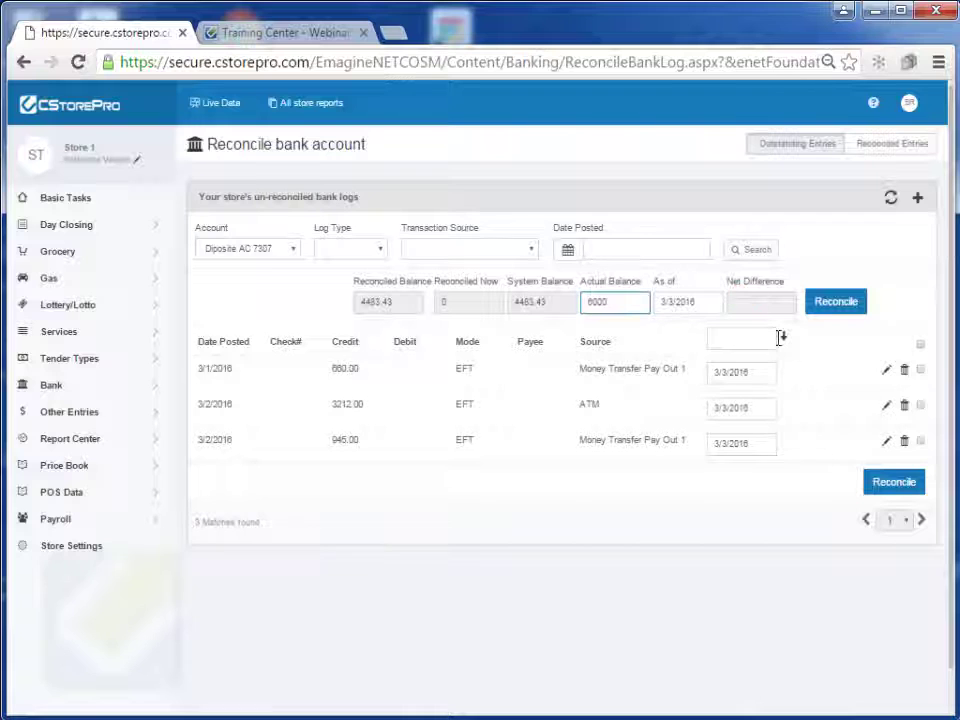
left_click(926, 377)
left_click(921, 370)
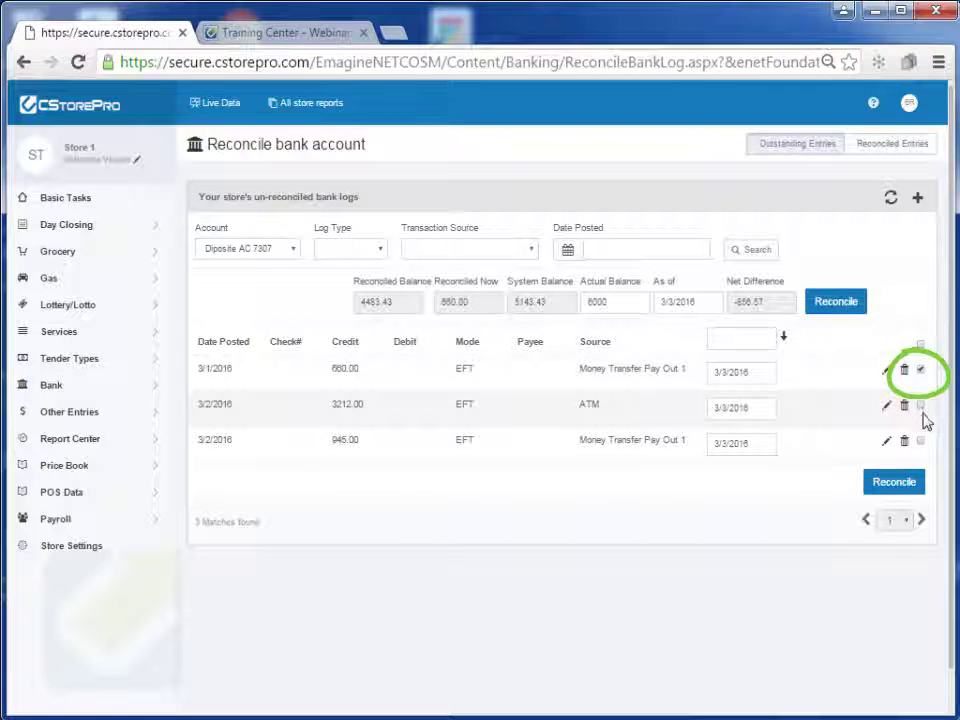
left_click(921, 406)
left_click(922, 442)
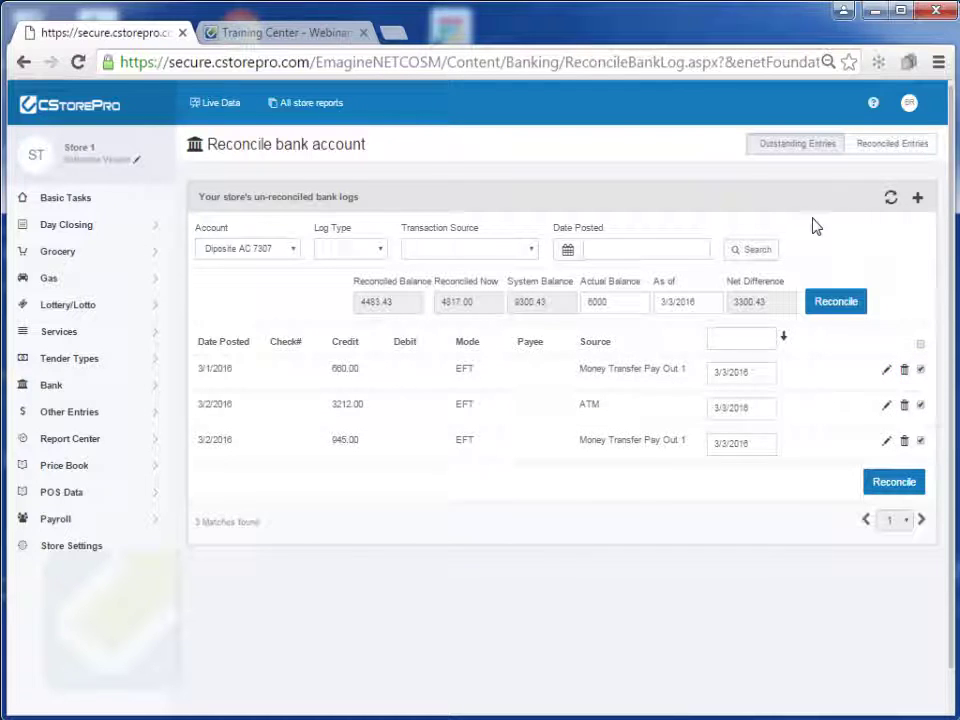
View the bank entry types and the Gas invoice payment form, and cancel the new entry
left_click(918, 201)
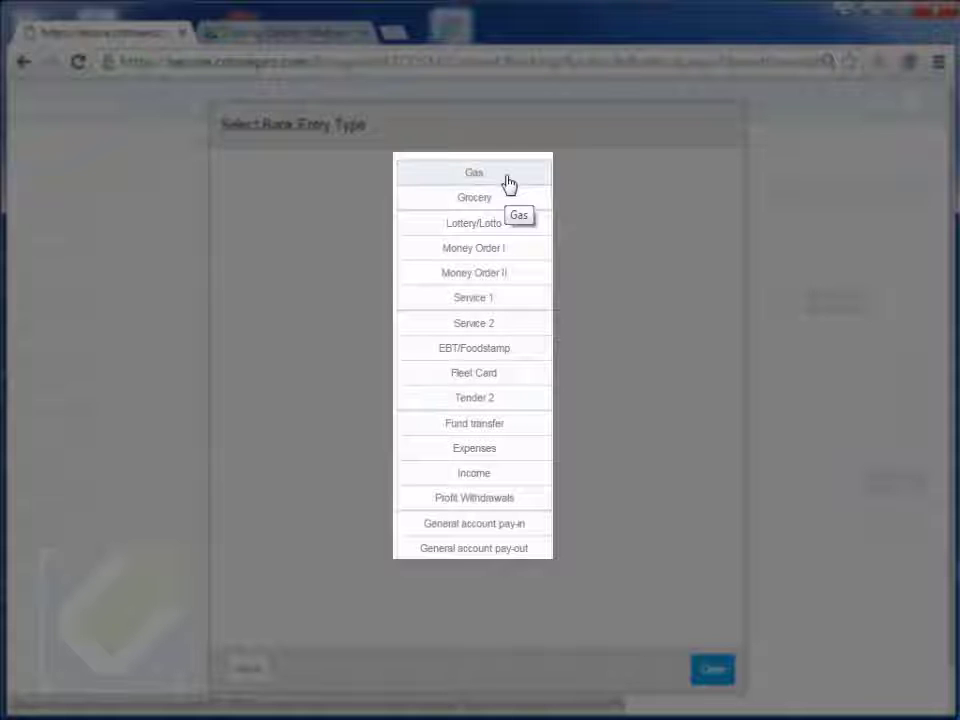
left_click(474, 173)
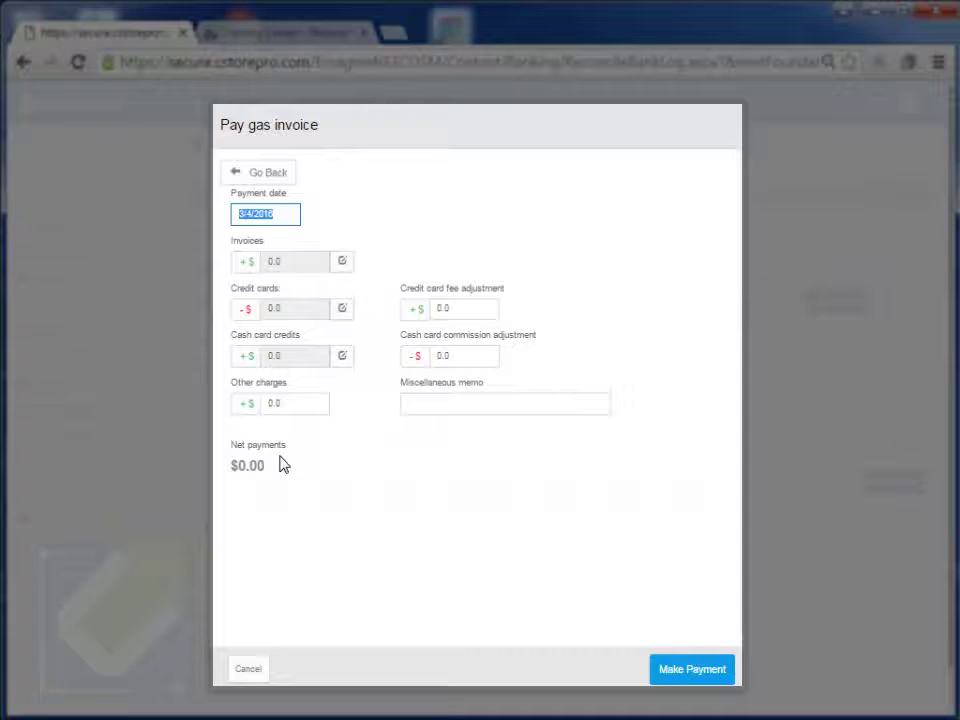
left_click(250, 171)
left_click(244, 669)
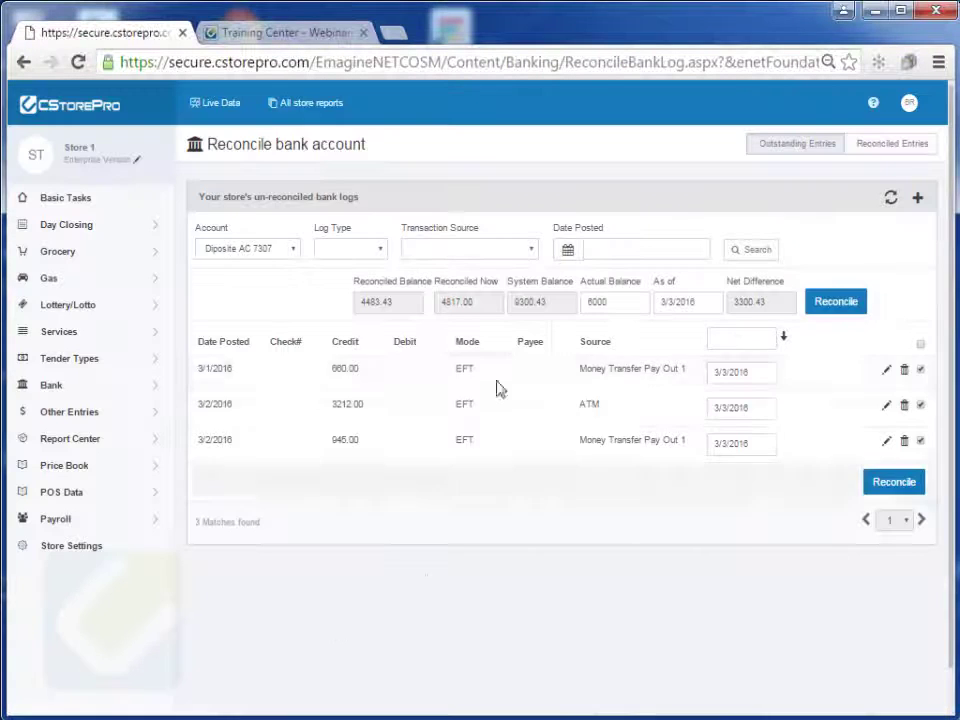
Check the first entry's reconcile date, start reconciling the marked entries, and look over the adjustment categories for the difference
left_click(720, 372)
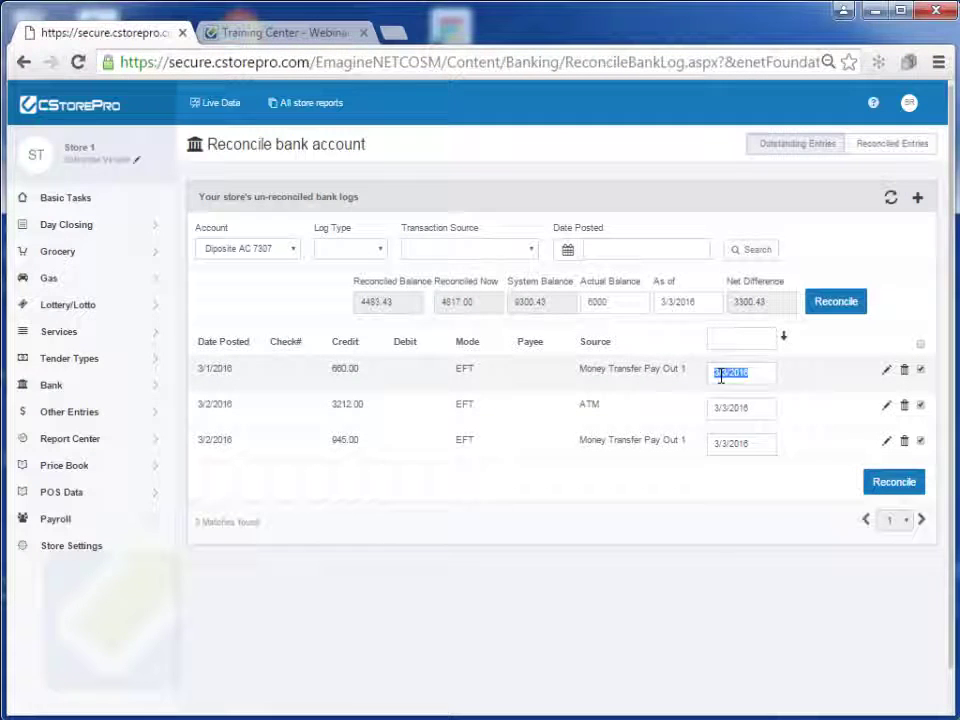
left_click(621, 368)
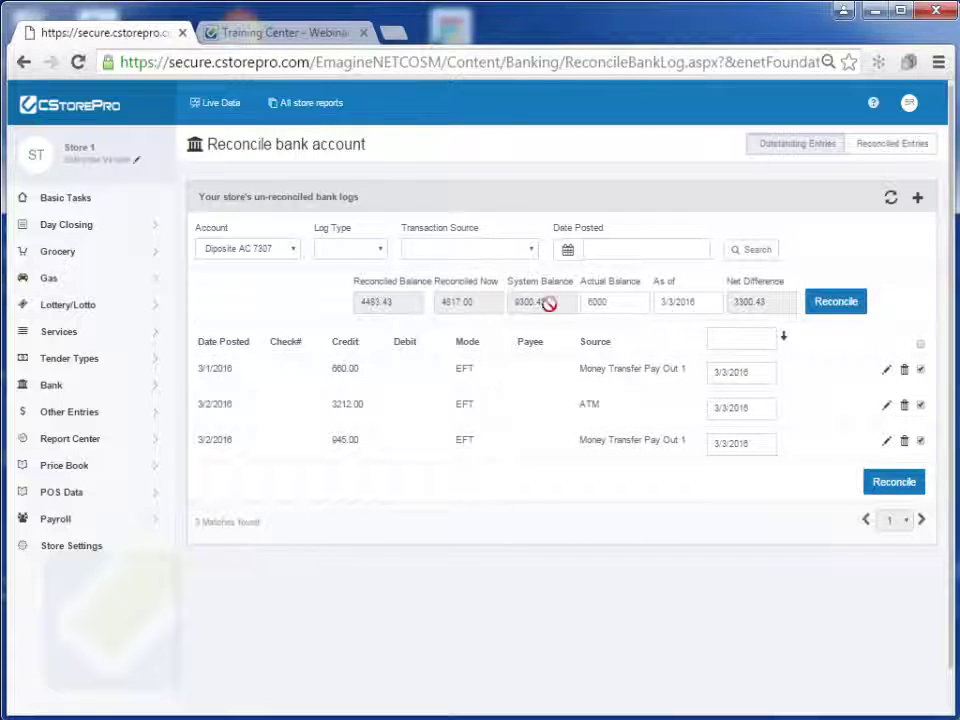
left_click(829, 306)
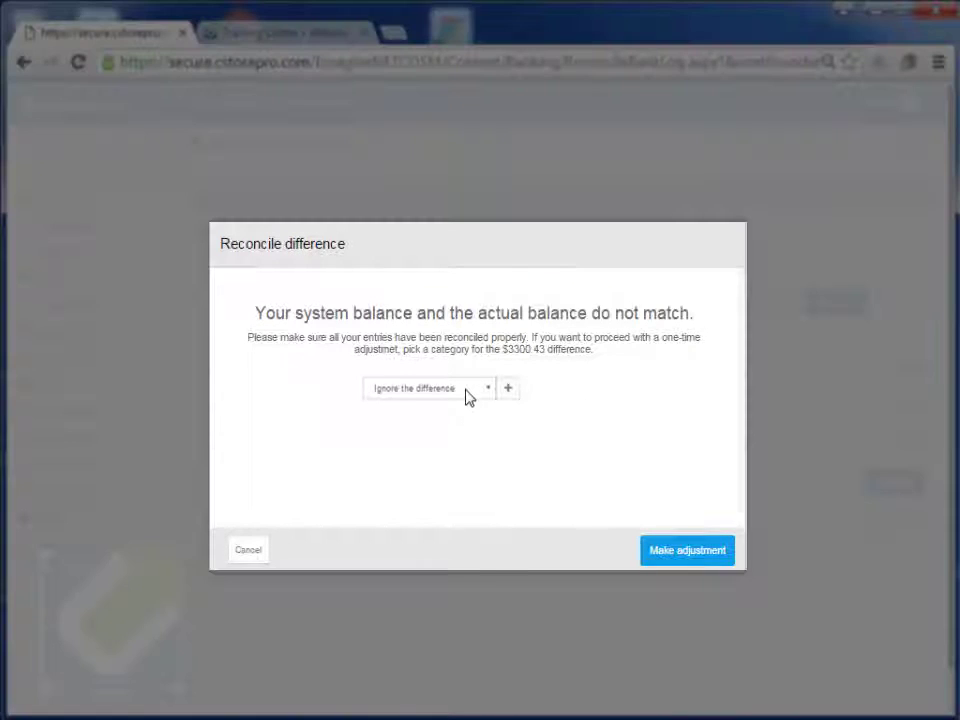
left_click(466, 389)
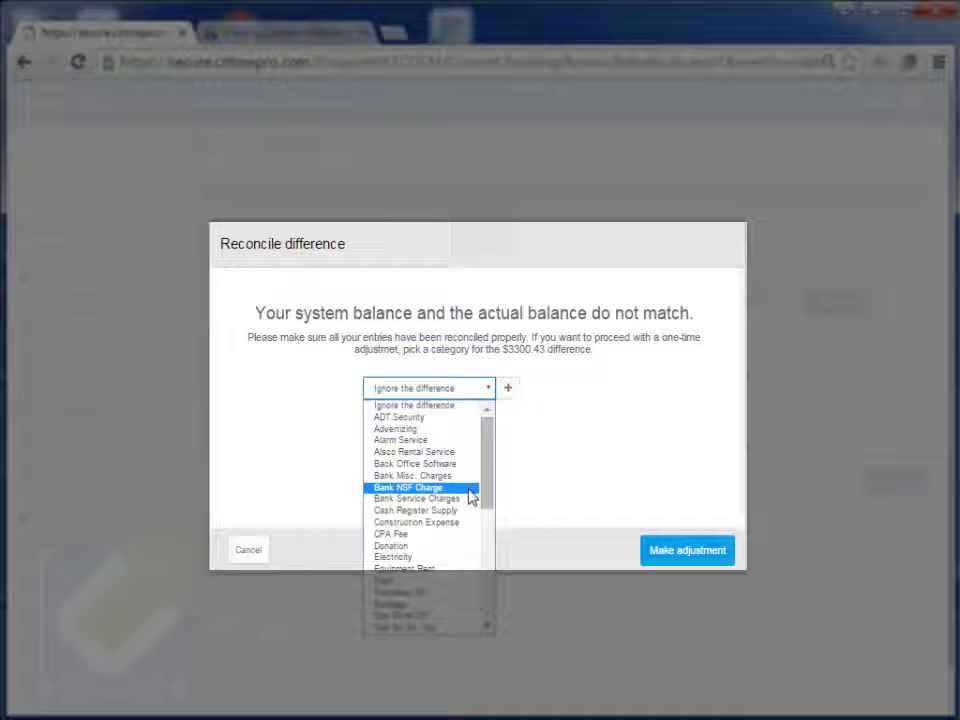
mouse_move(495, 439)
left_mouse_down()
mouse_move(498, 582)
mouse_move(497, 443)
left_mouse_up()
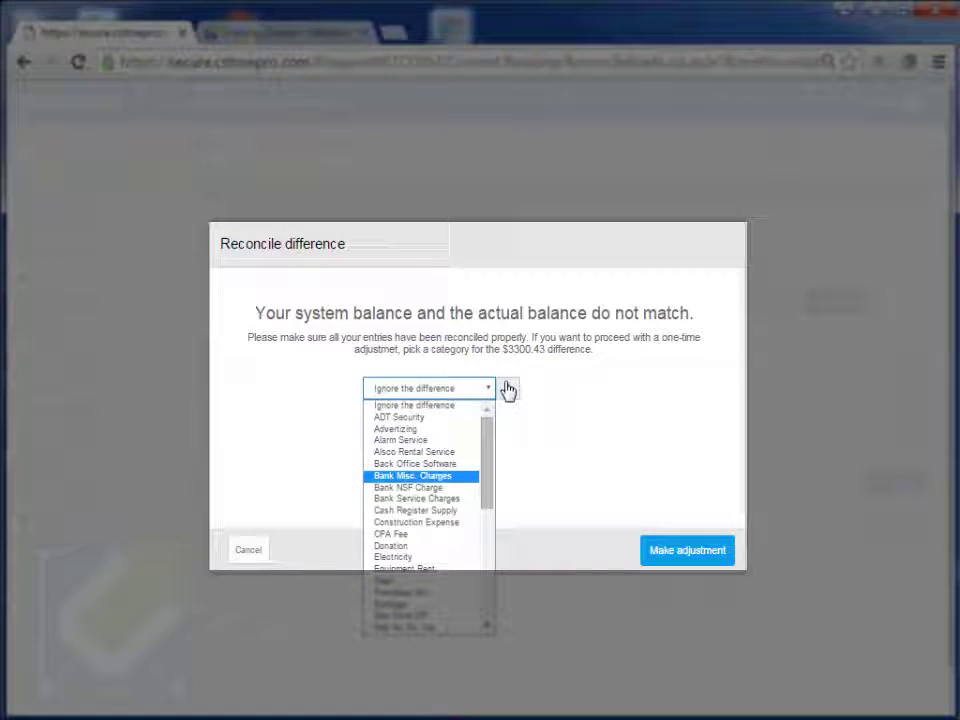
left_click(575, 470)
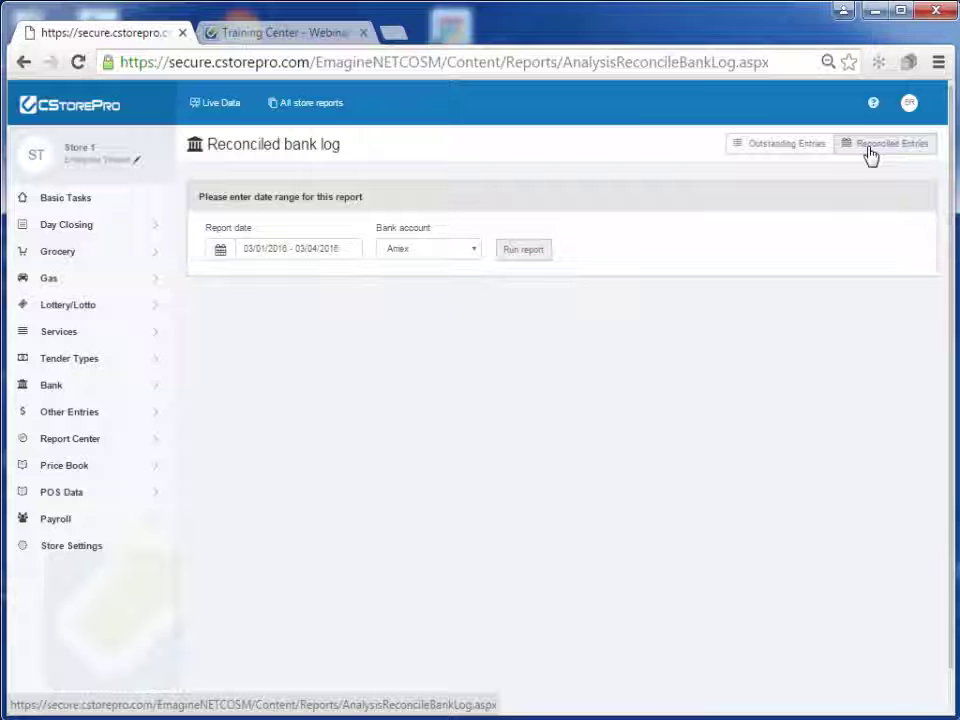
Run the reconciled bank log for the Diposite account and look through its opening balance, columns and locked entries
left_click(425, 252)
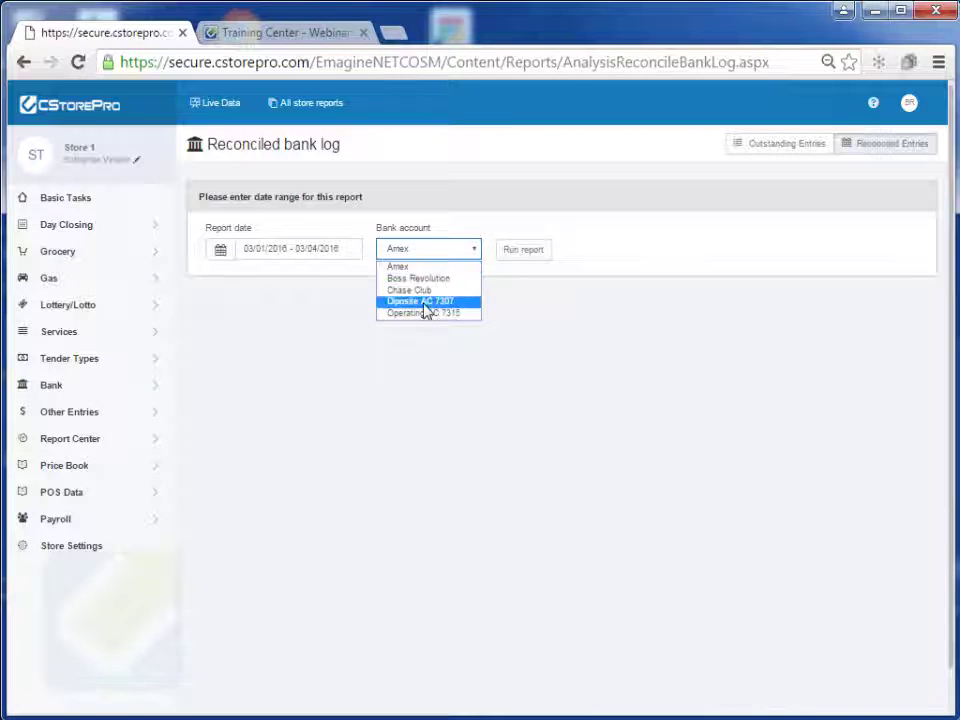
left_click(422, 302)
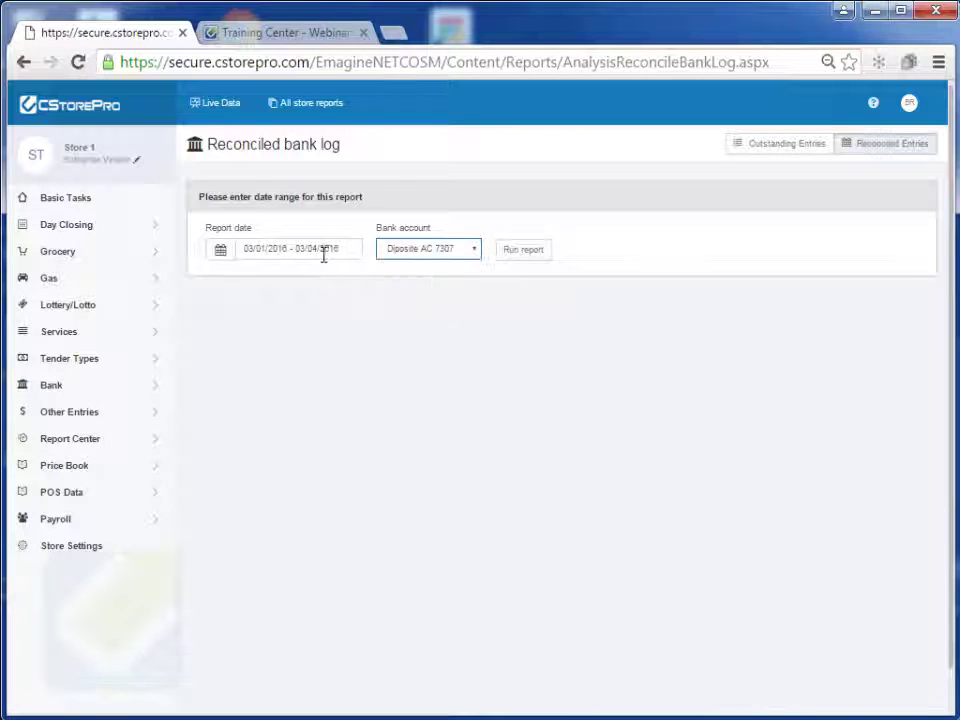
left_click(527, 251)
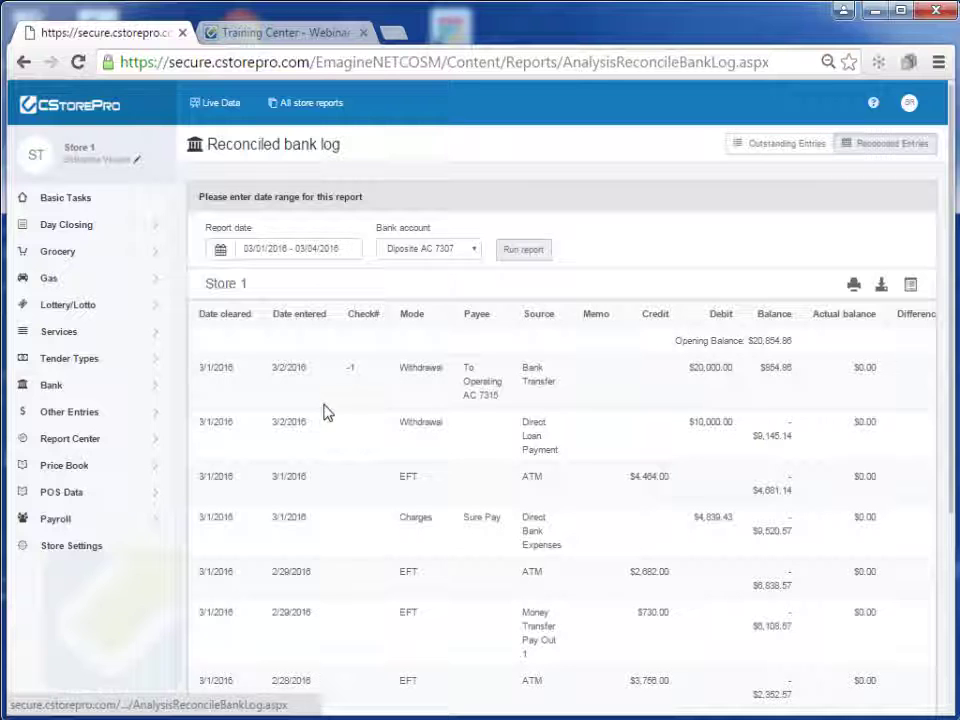
left_click_drag(671, 405, 930, 700)
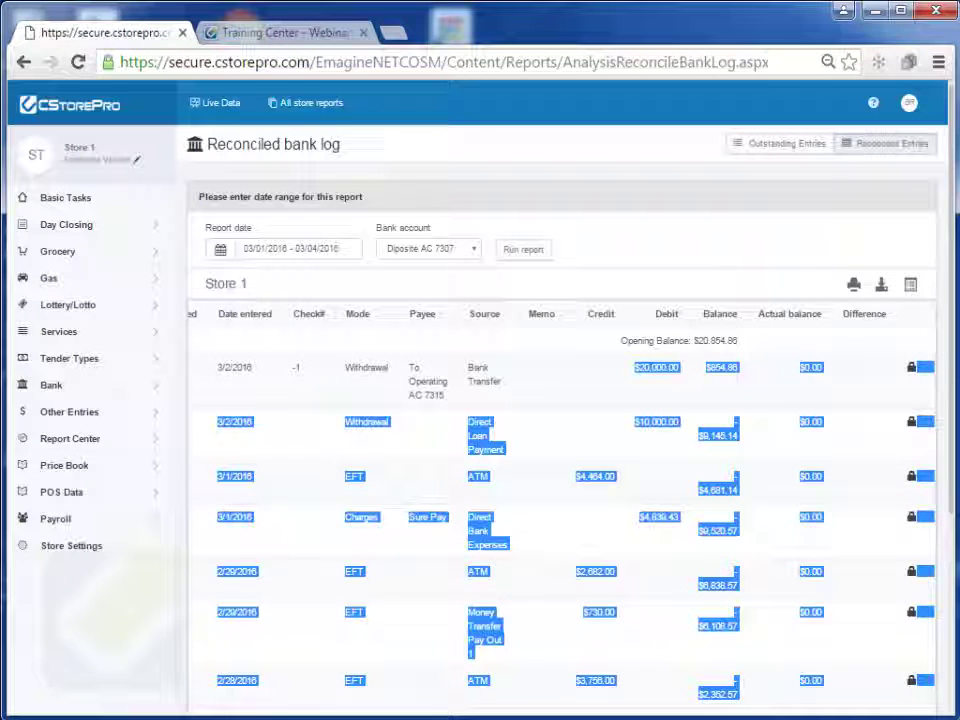
left_click_drag(704, 340, 710, 340)
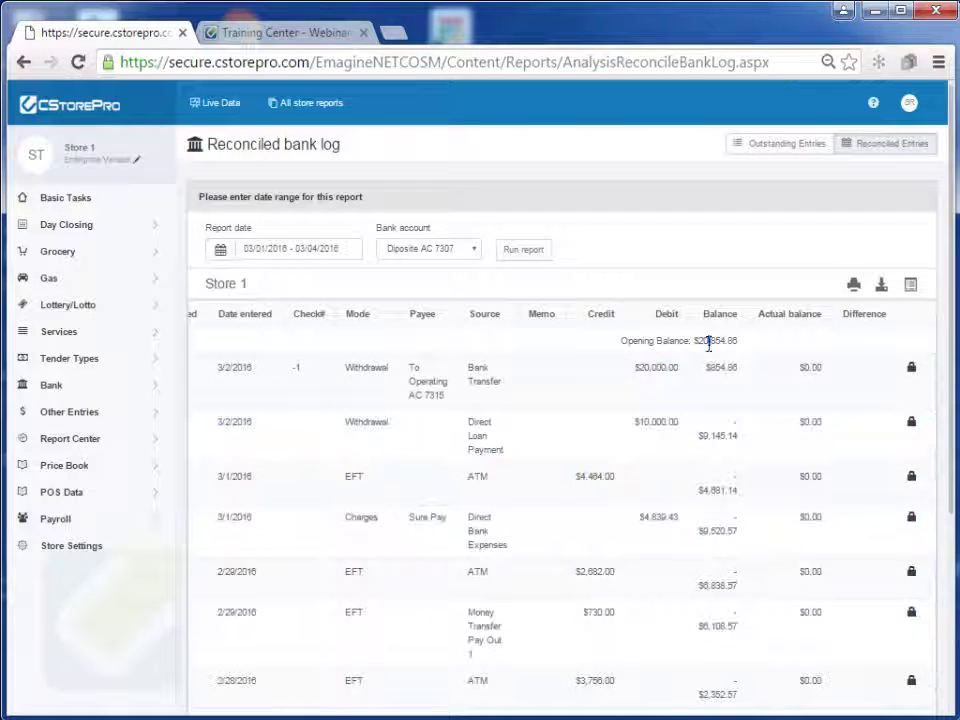
scroll(932, 290, "down", 3)
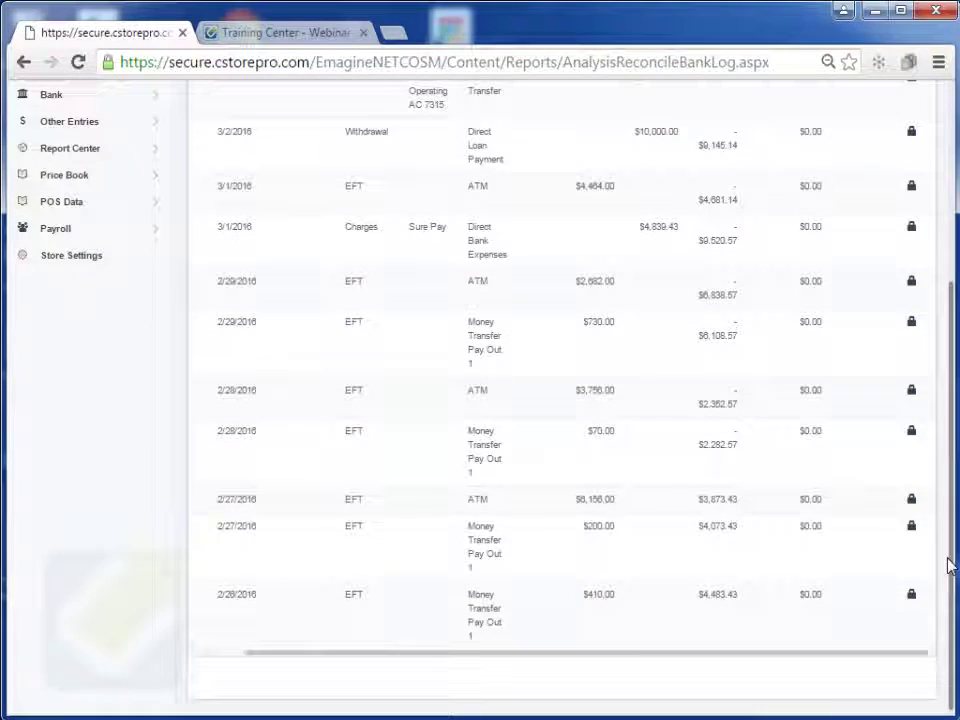
left_click_drag(710, 655, 594, 662)
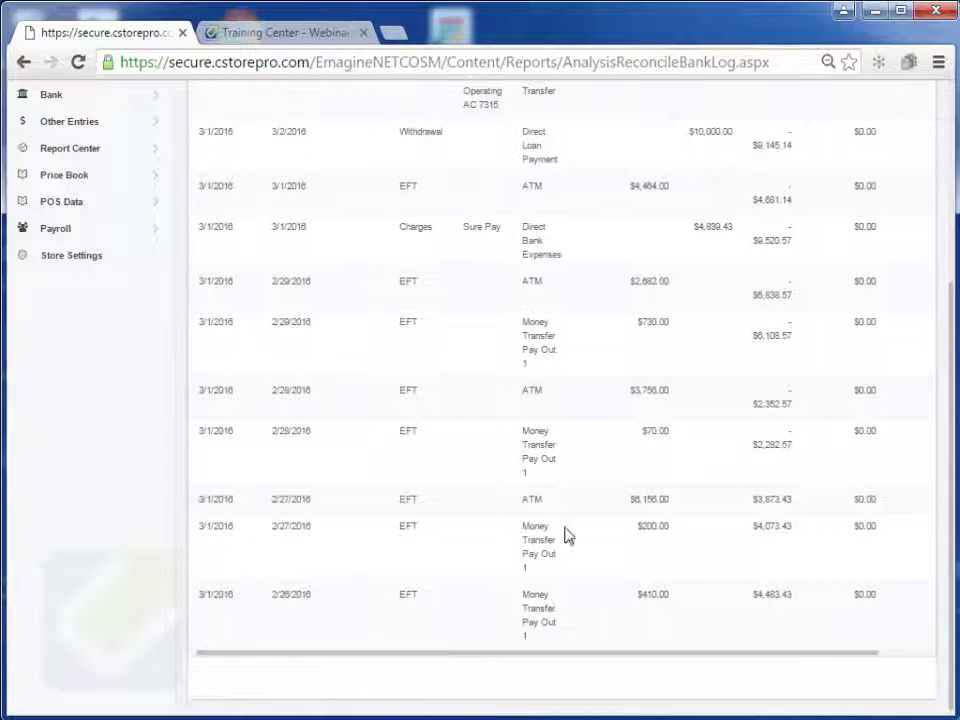
left_click_drag(955, 523, 953, 223)
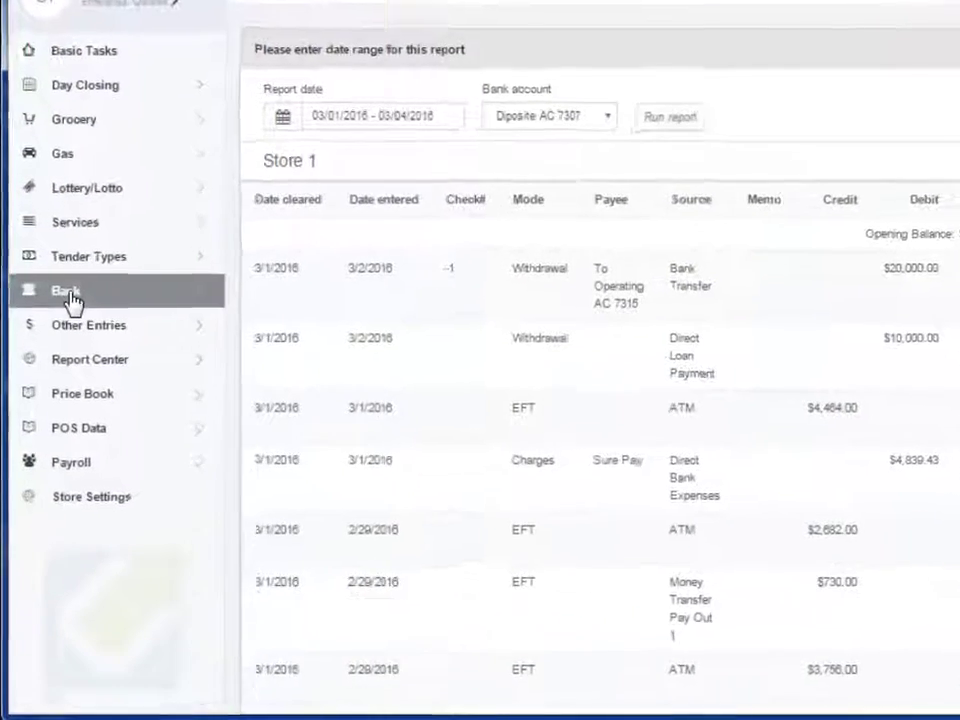
View the bank's check printing list, and run the Outstanding items bank report for the Diposite account
mouse_move(58, 388)
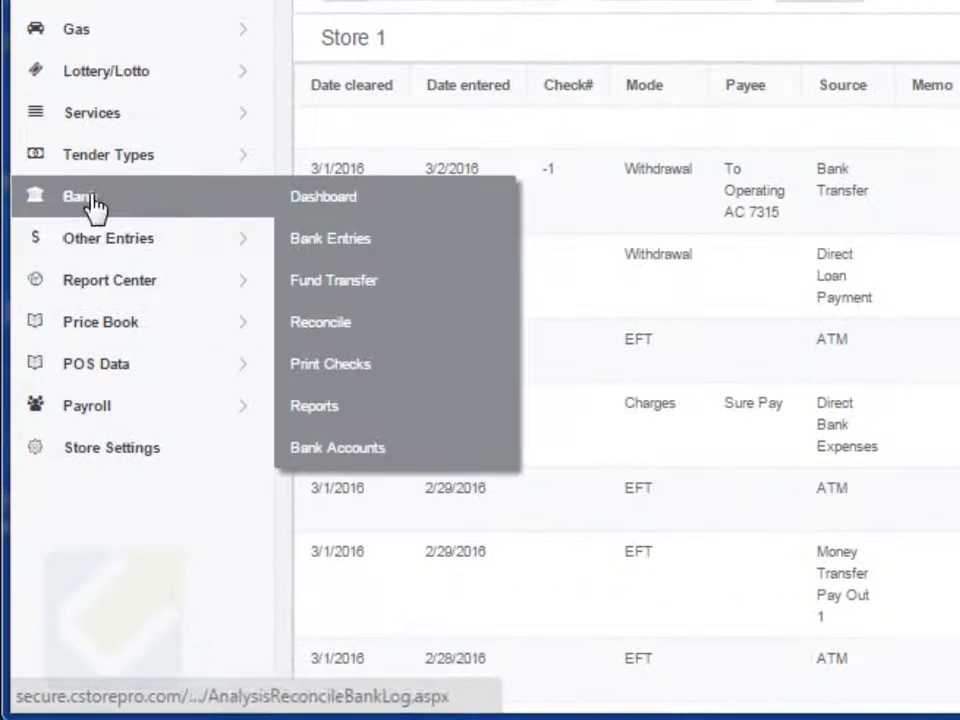
left_click(381, 370)
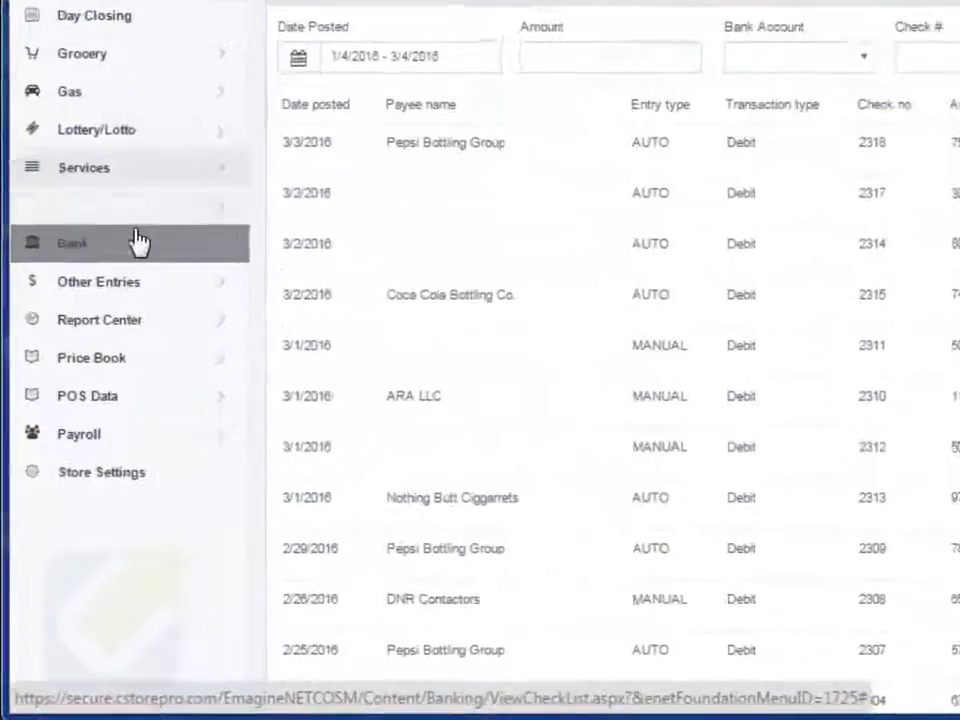
mouse_move(96, 383)
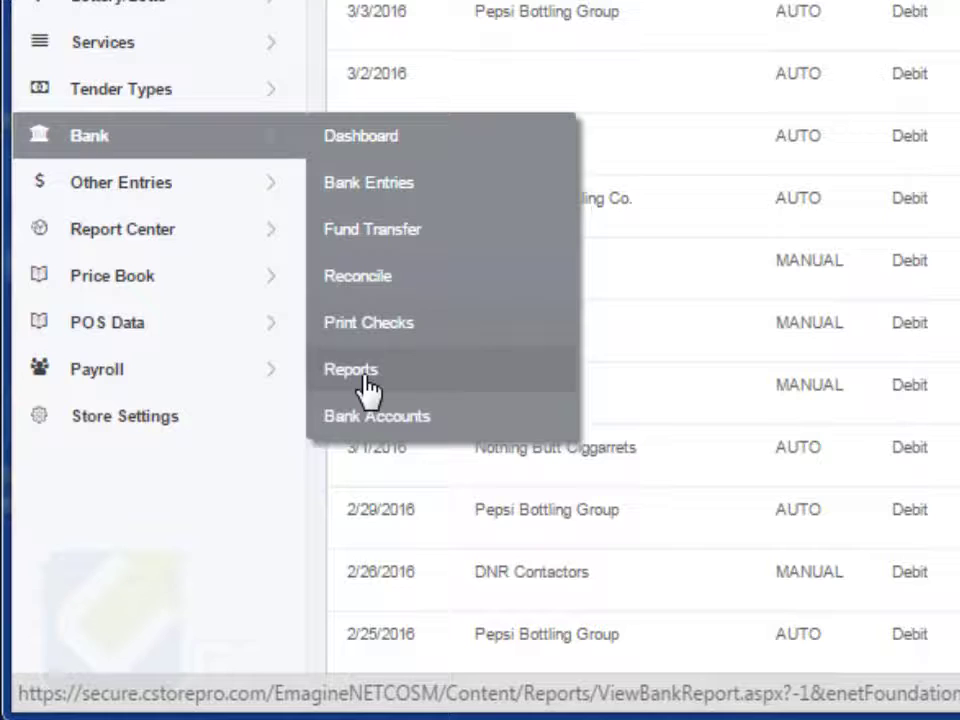
left_click(478, 386)
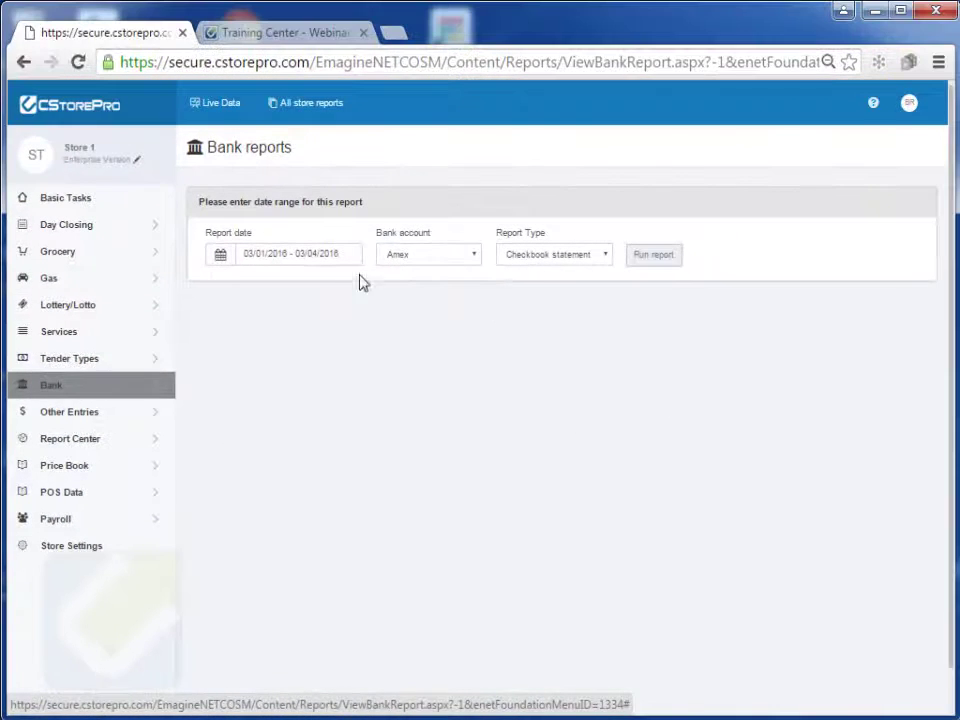
left_click(456, 222)
left_click(430, 307)
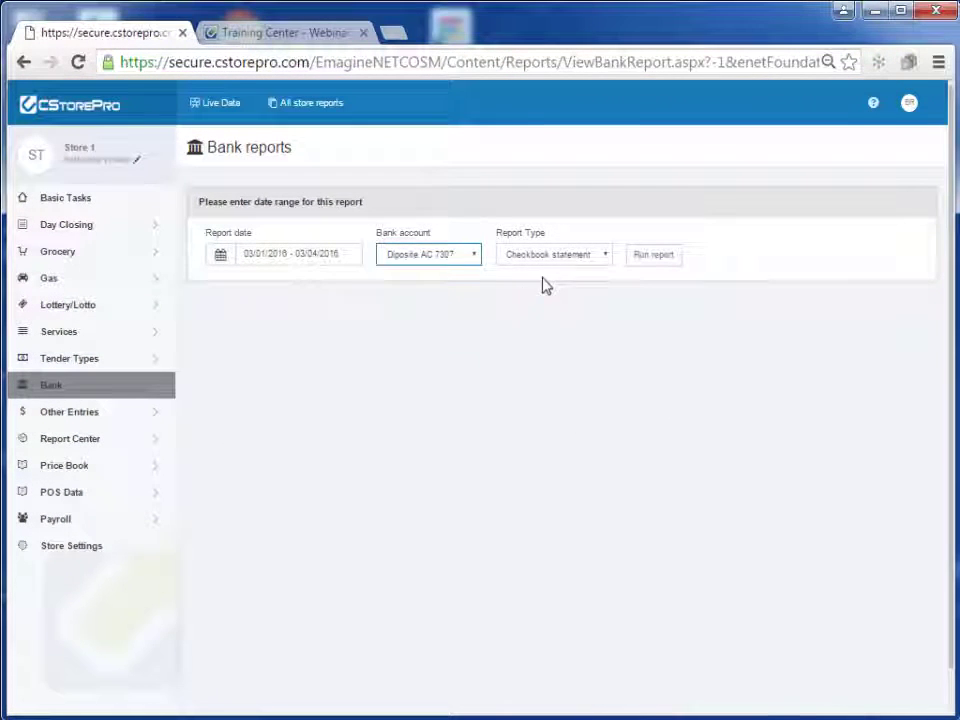
left_click(568, 255)
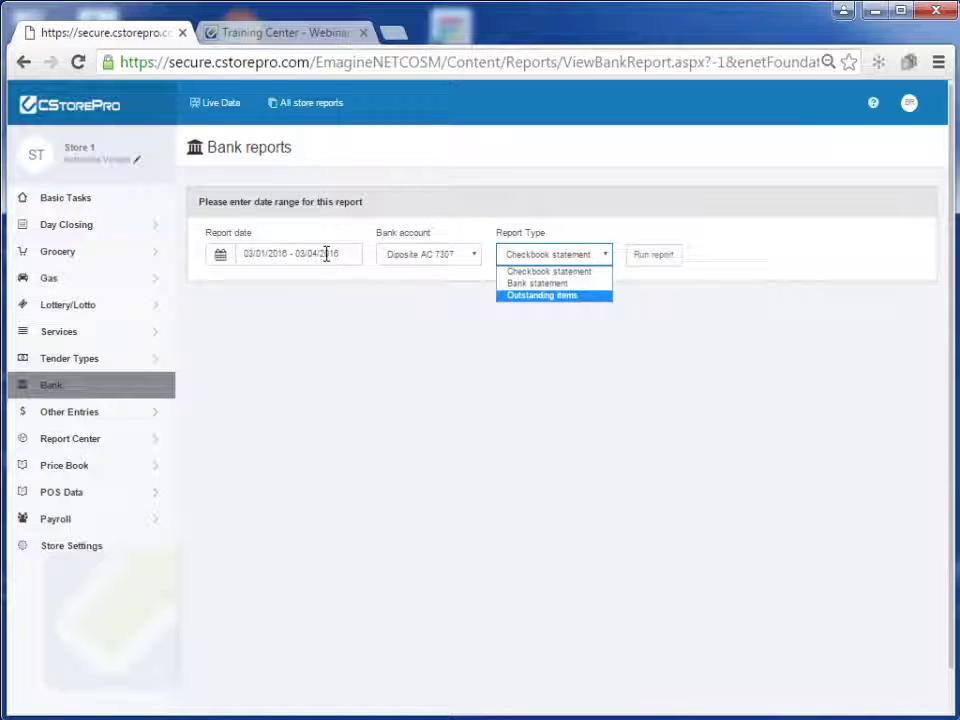
left_click(545, 296)
left_click(678, 255)
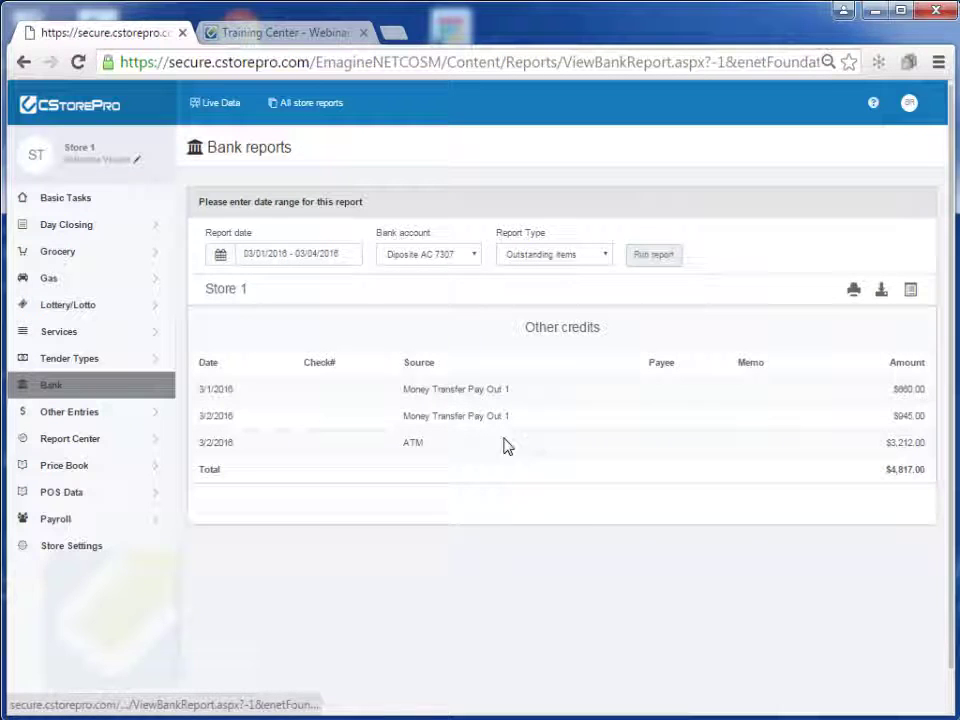
Run the Bank statement report for the same account and look through its summary and entries
left_click(527, 256)
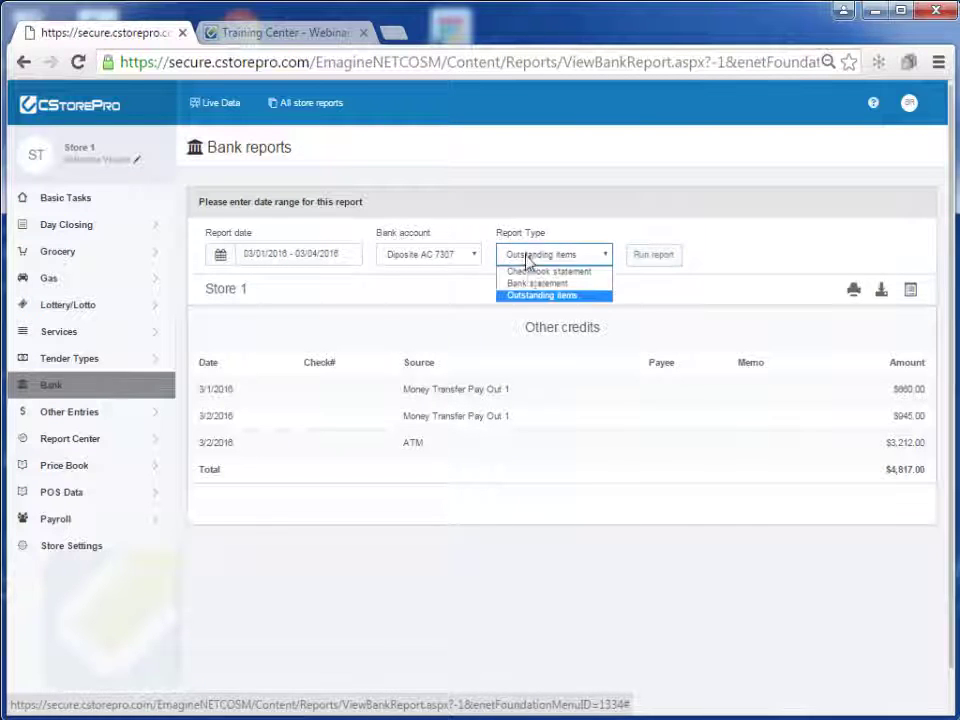
left_click(531, 282)
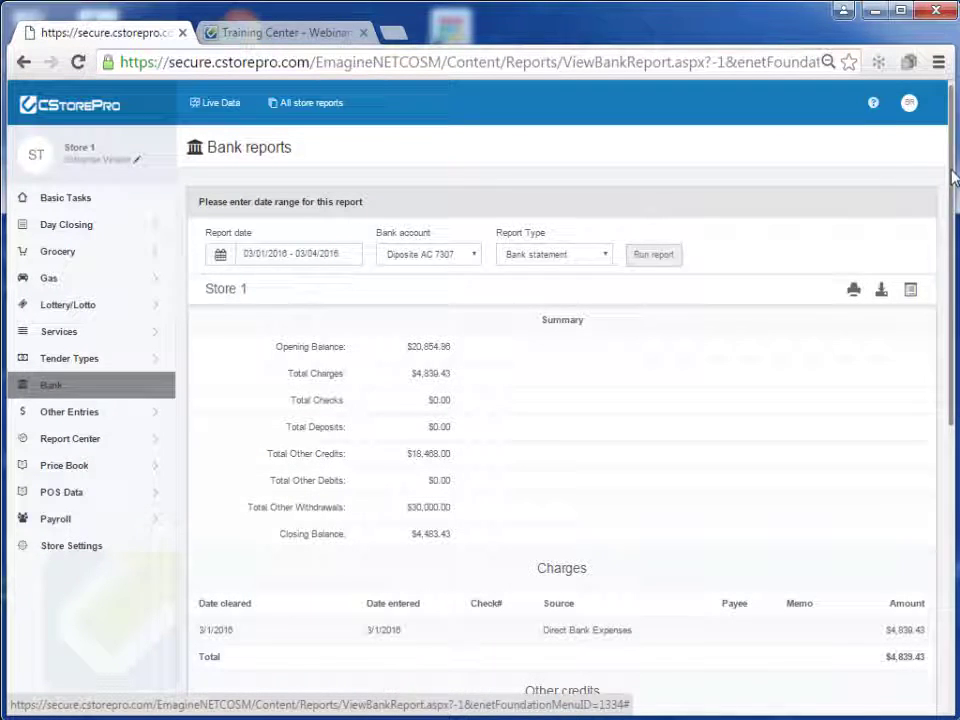
scroll(939, 454, "down", 5)
scroll(700, 410, "up", 6)
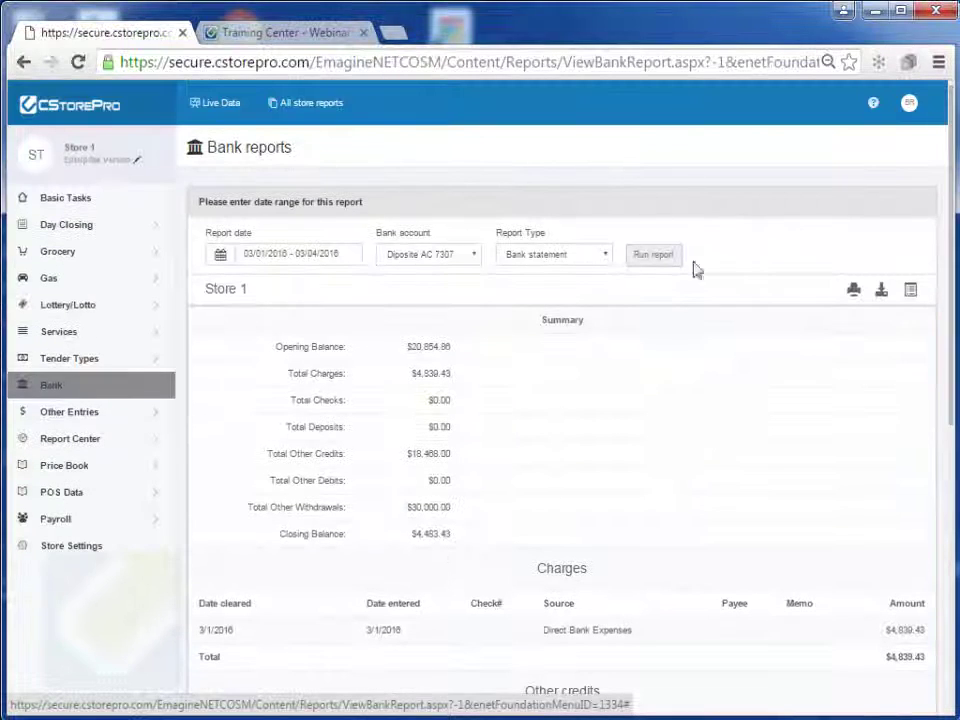
Run the Checkbook statement report for the same account and highlight its closing balance
left_click(585, 256)
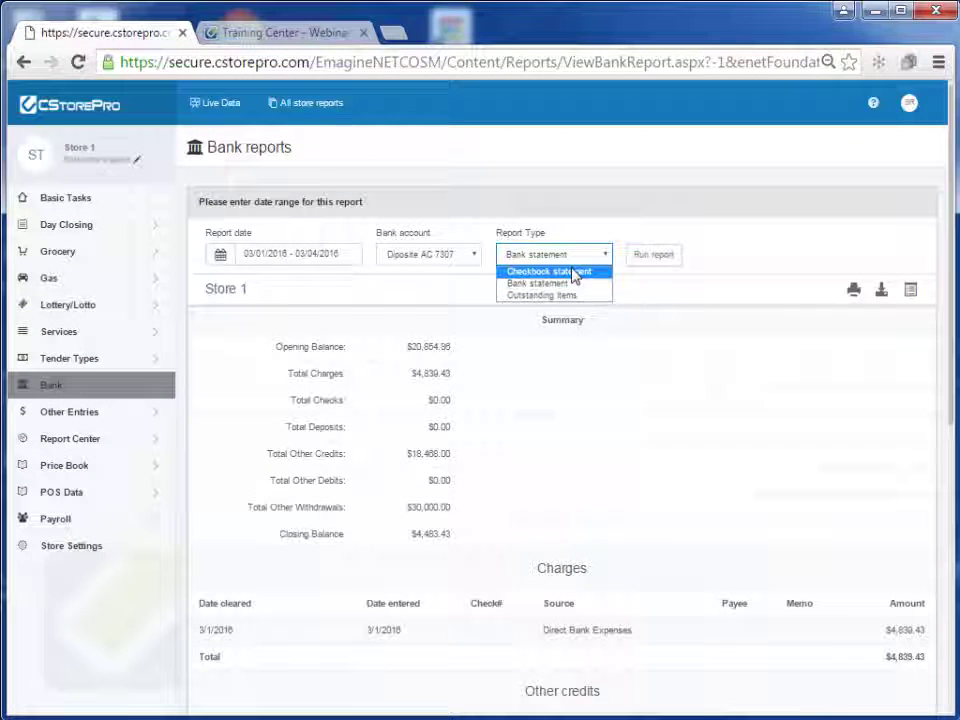
left_click(576, 273)
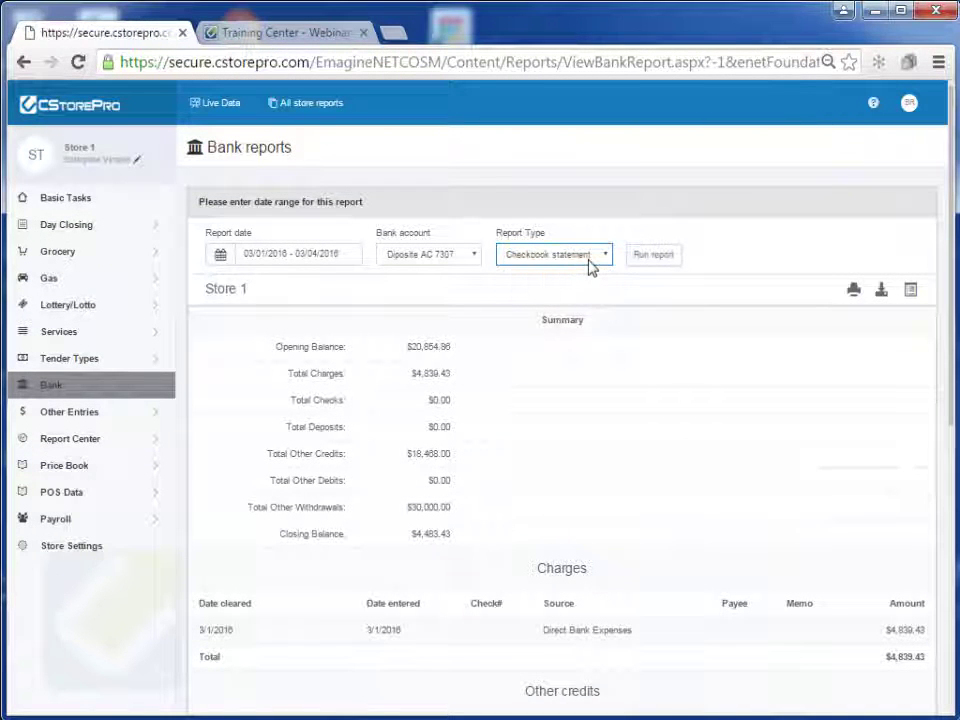
left_click(590, 262)
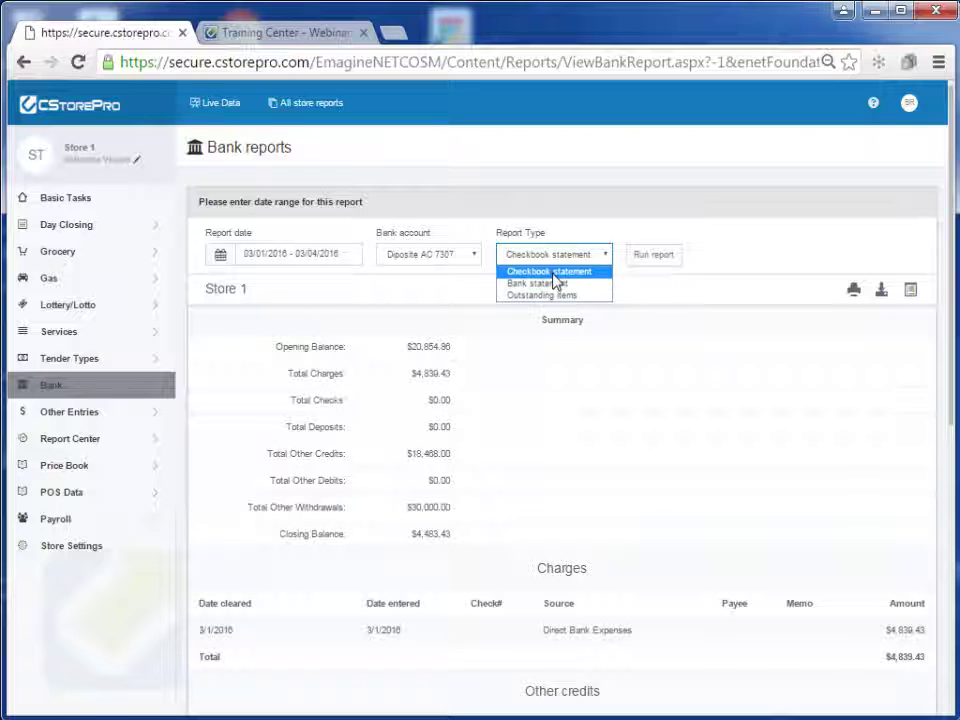
left_click(553, 276)
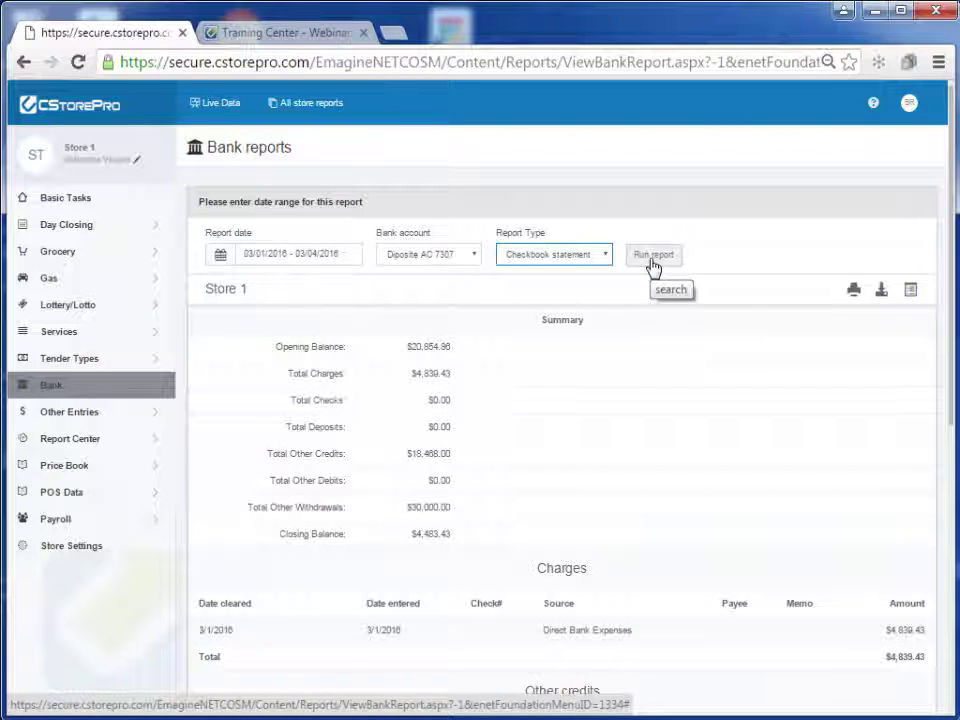
left_click(652, 258)
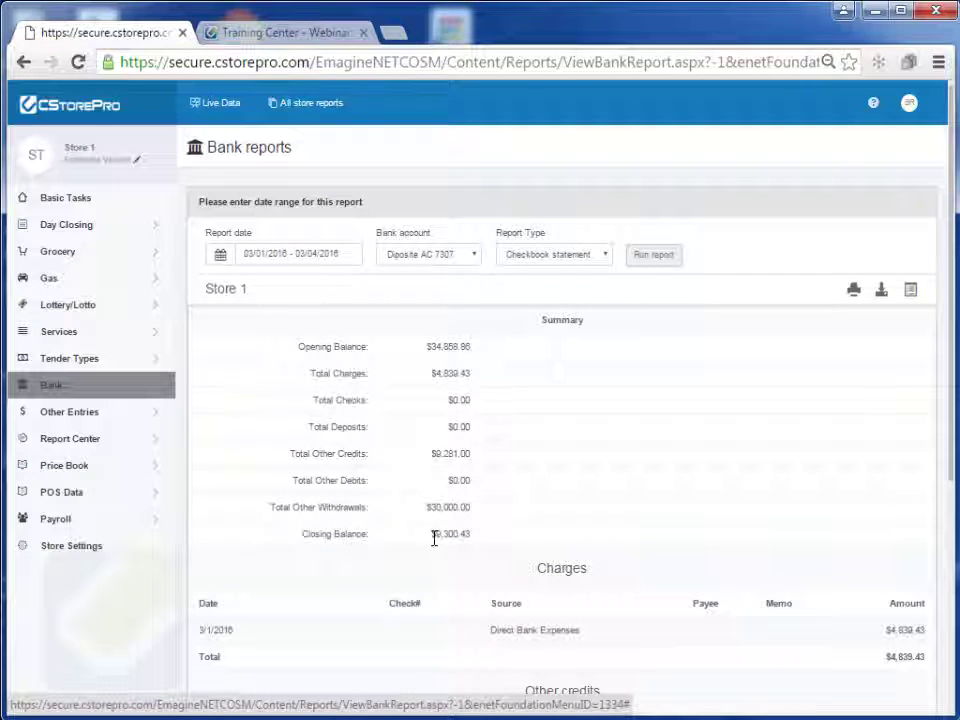
left_click_drag(432, 536, 503, 532)
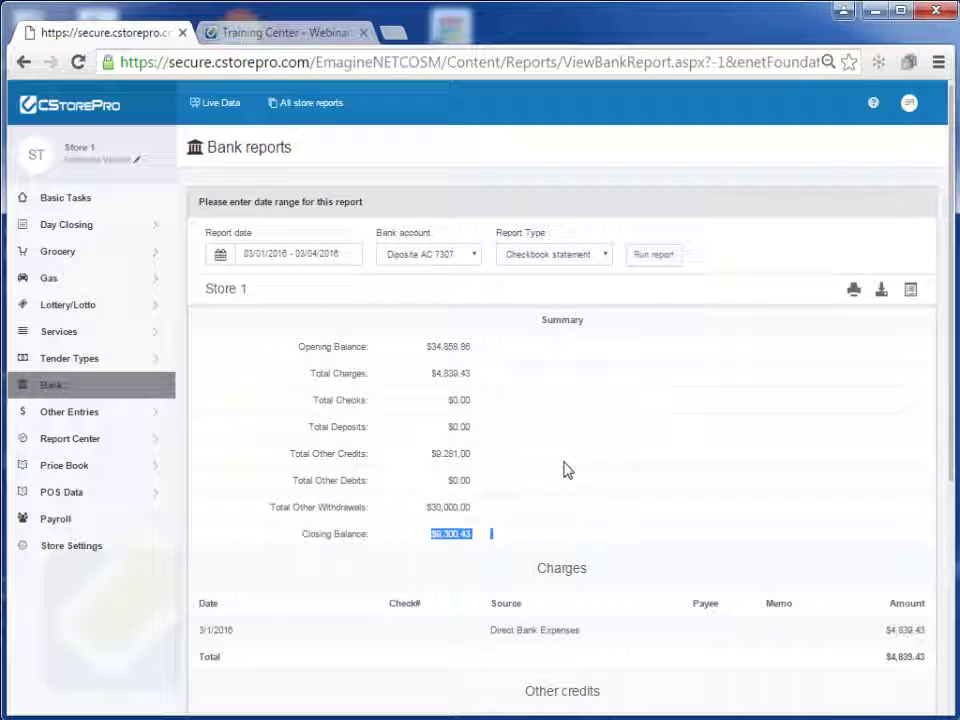
Return to the Bank statement report to compare its closing balance with the checkbook statement
left_click(566, 256)
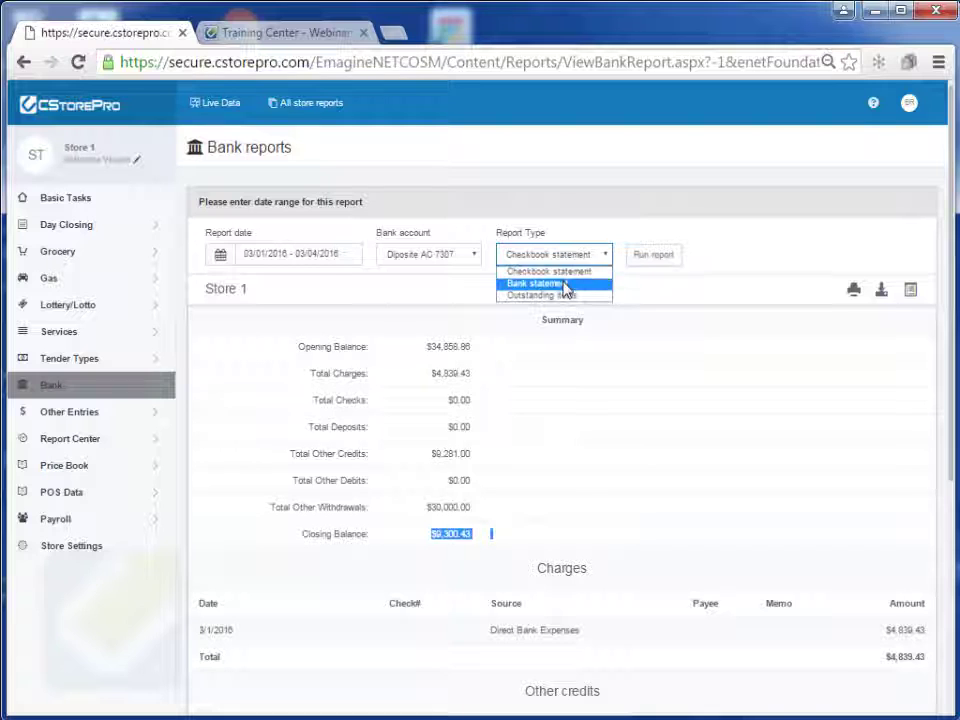
left_click(566, 284)
left_click(662, 258)
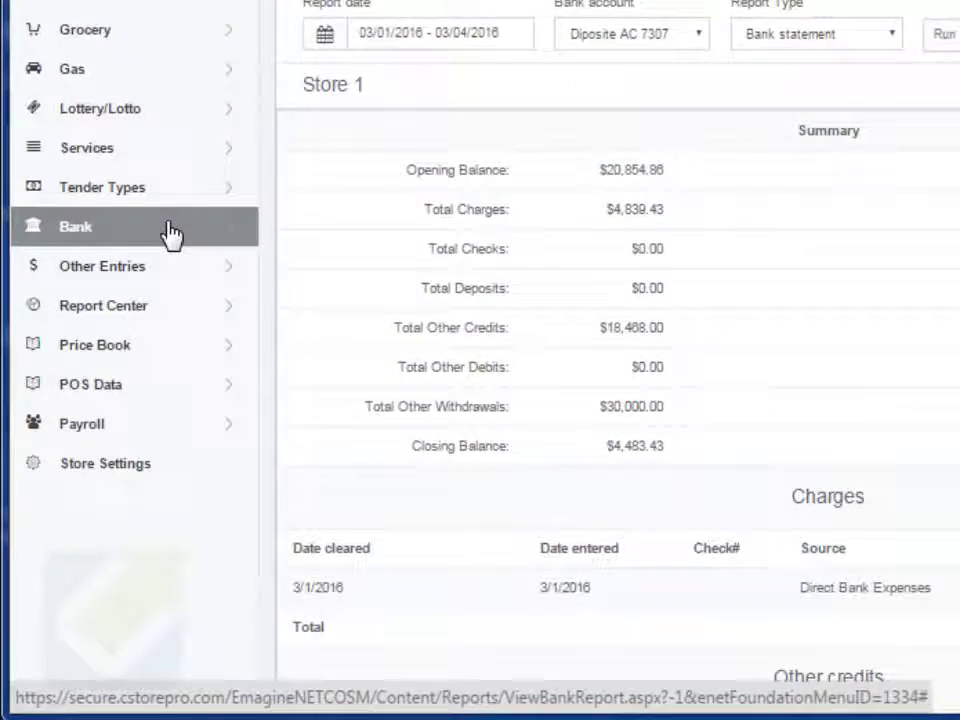
Open the bank dashboard and read the explanations of the reconciled, unreconciled, total bank balance and total funds figures
mouse_move(114, 390)
left_click(385, 208)
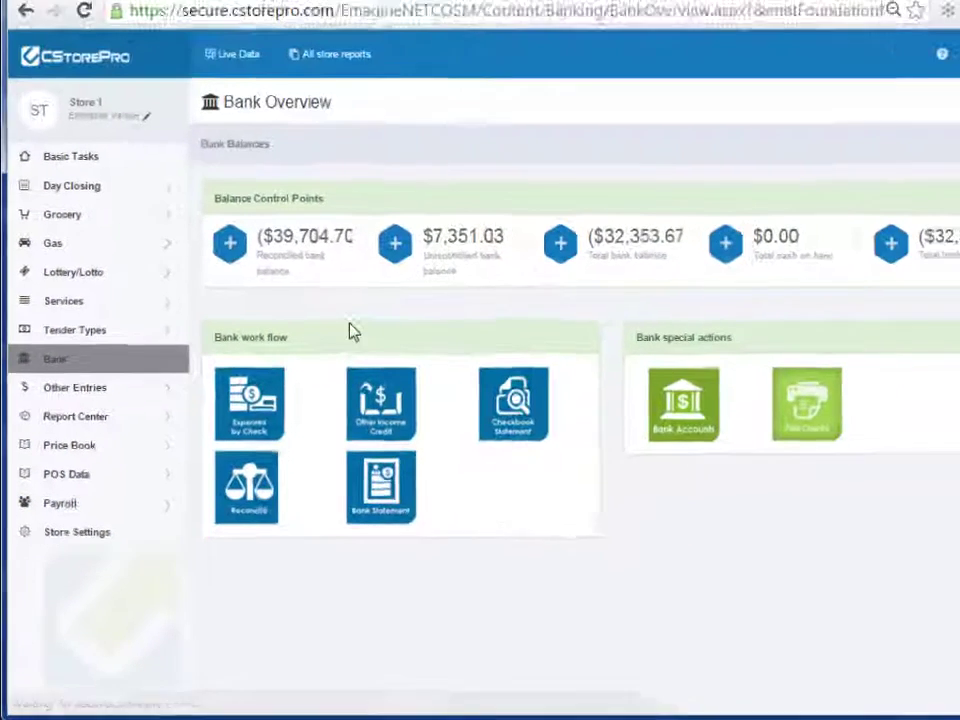
mouse_move(392, 100)
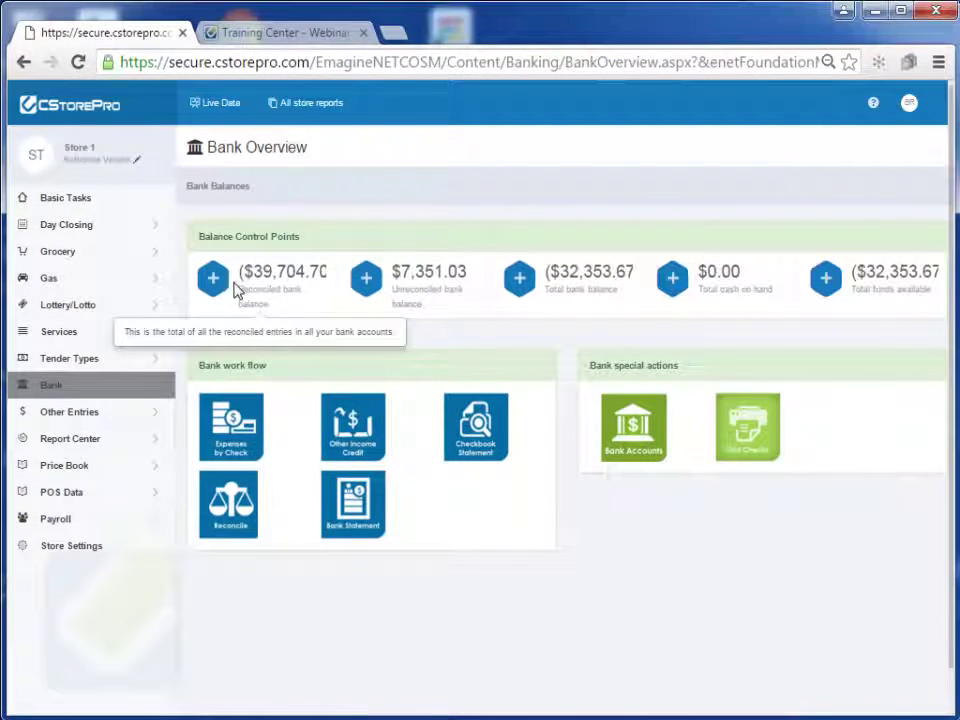
mouse_move(414, 265)
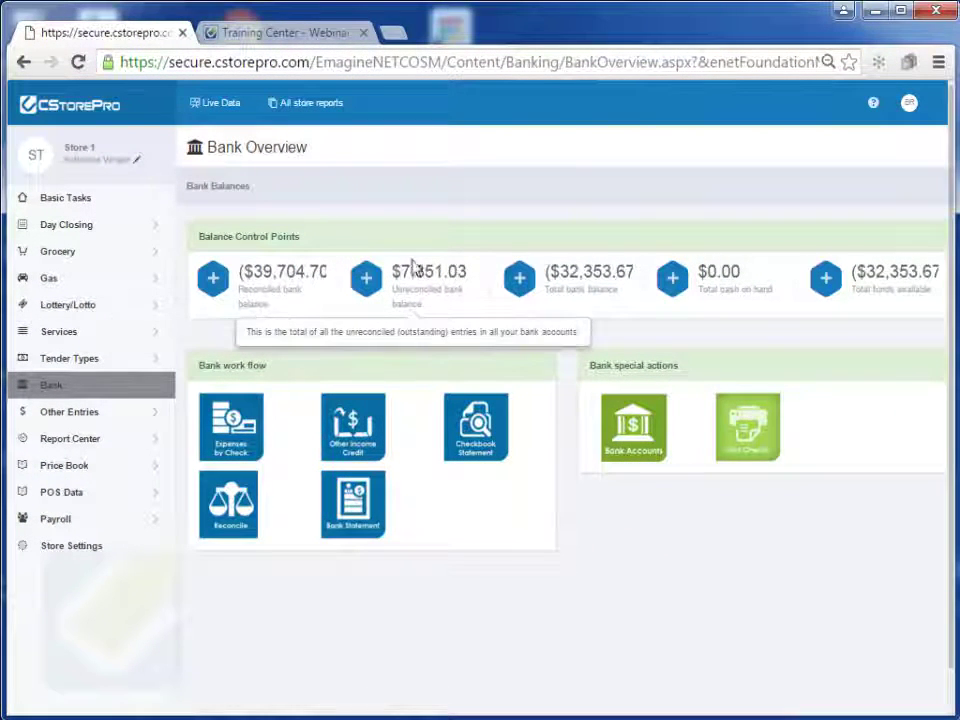
mouse_move(583, 268)
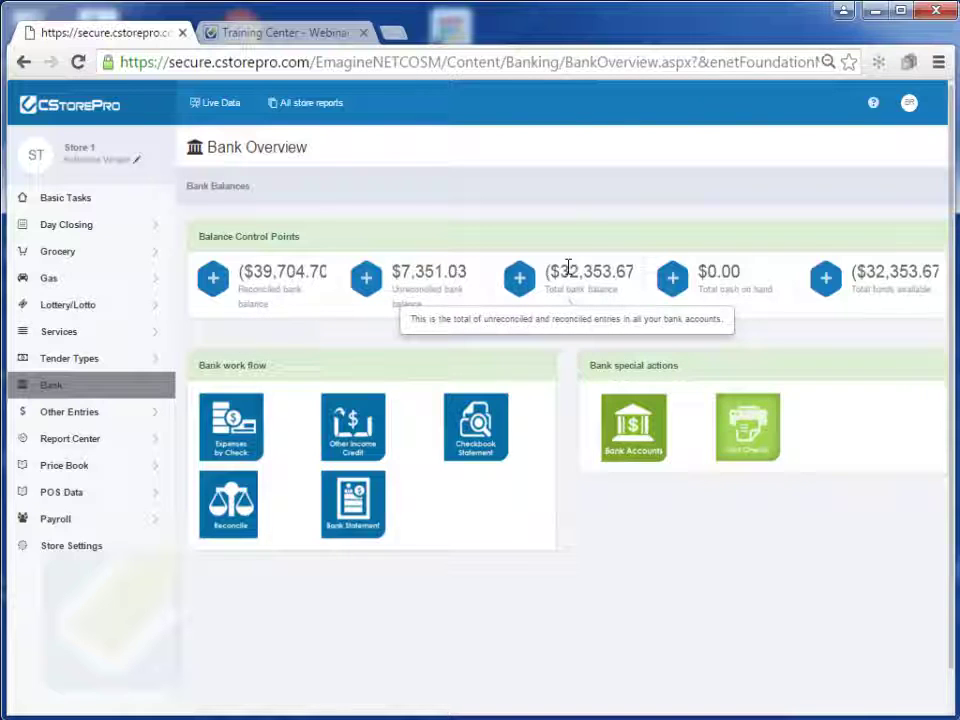
mouse_move(873, 268)
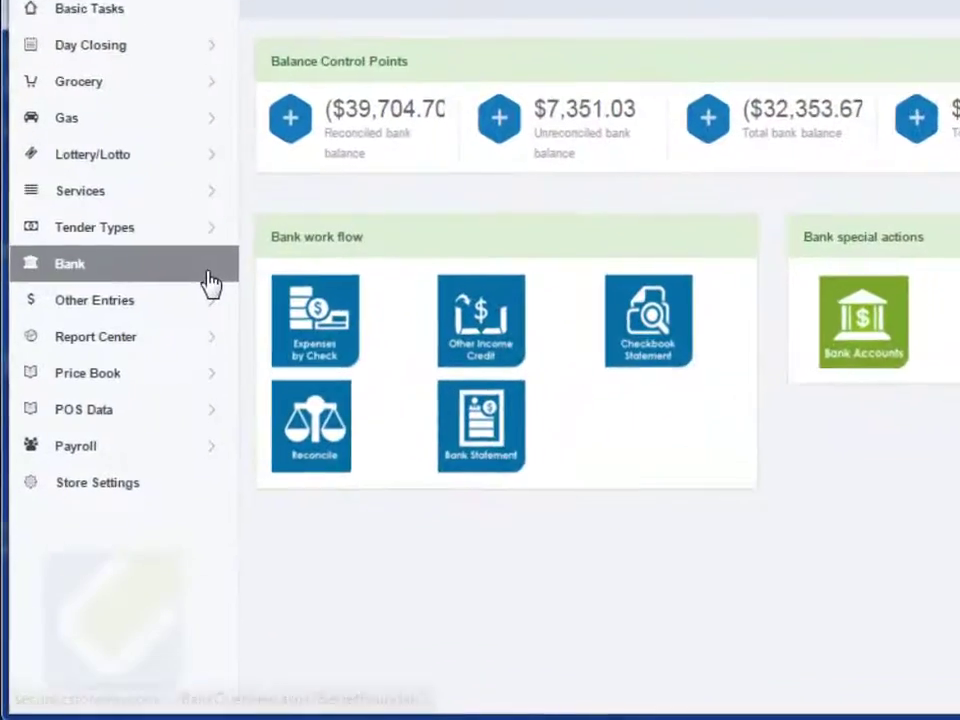
Open the Diposite bank account for editing and draw a handwritten signature for its printed checks
mouse_move(154, 385)
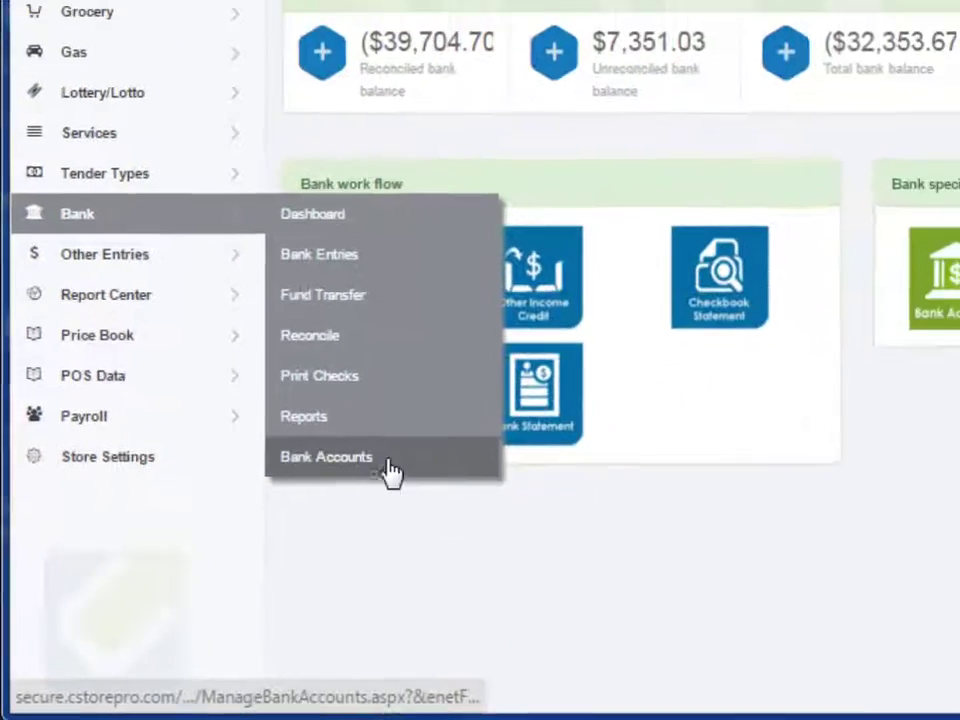
left_click(413, 448)
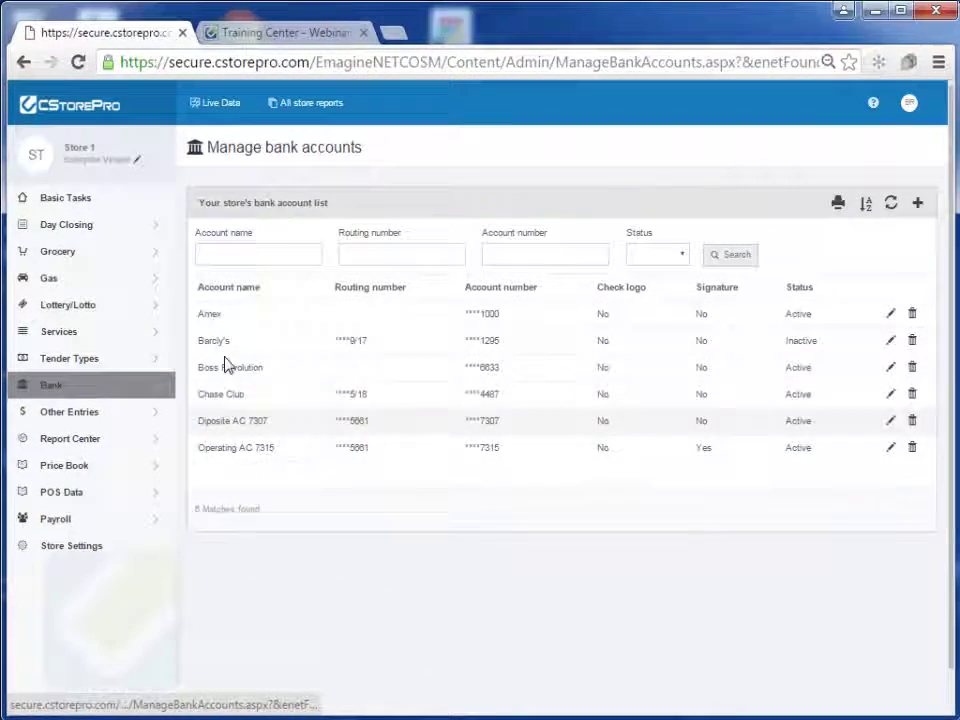
left_click(892, 424)
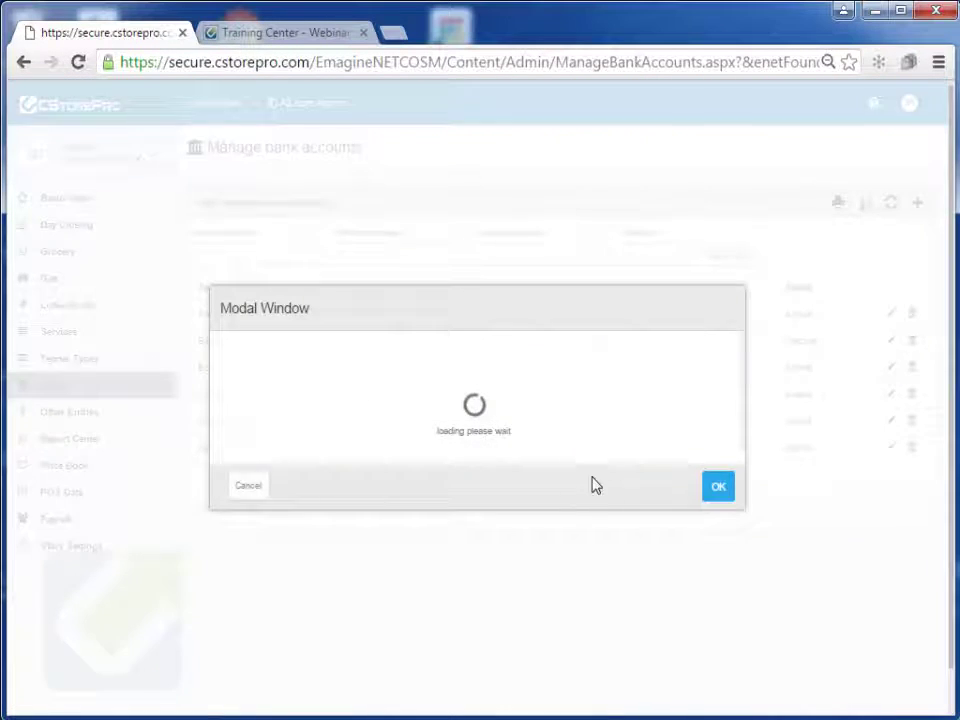
mouse_move(536, 458)
left_mouse_down()
mouse_move(632, 448)
mouse_move(634, 430)
mouse_move(658, 450)
mouse_move(683, 437)
left_mouse_up()
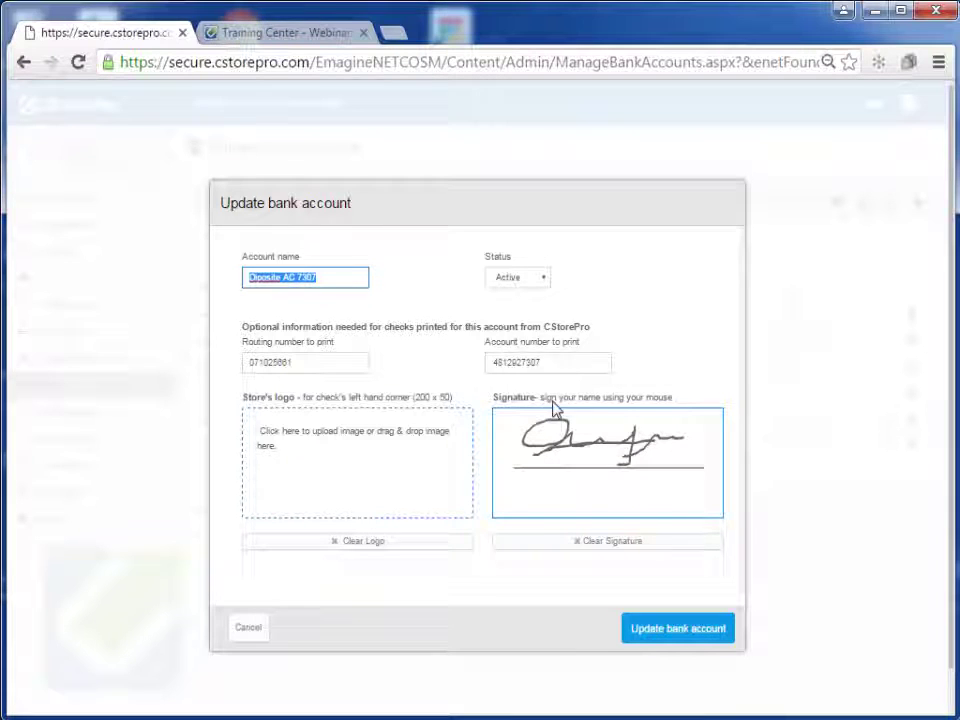
Discard the bank account edits and list the outstanding entries of the Diposite account for reconciliation
left_click(241, 634)
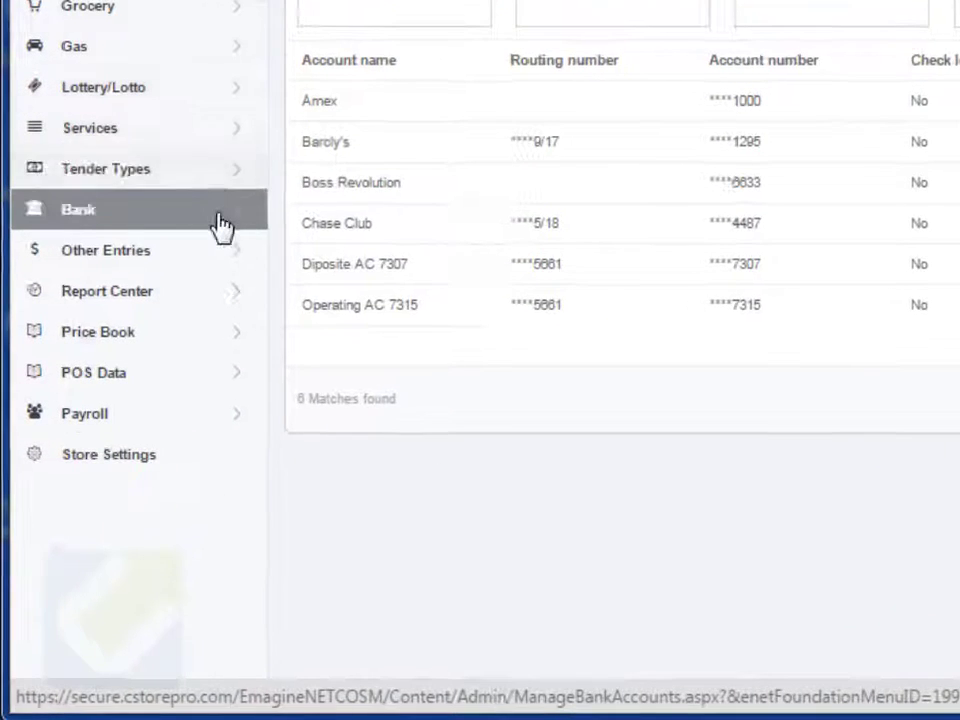
mouse_move(222, 226)
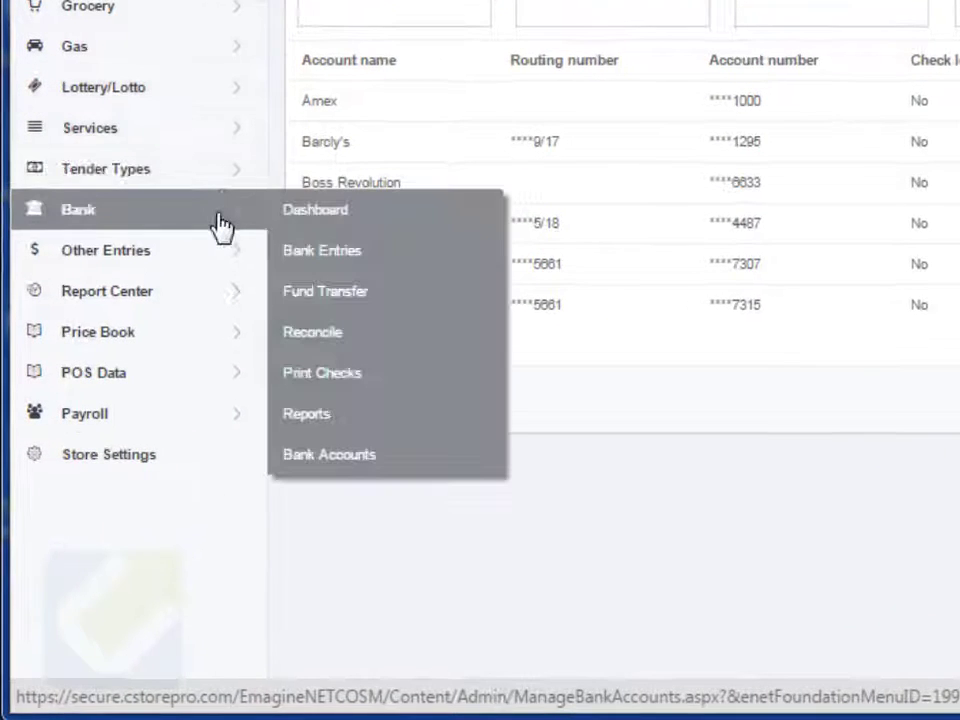
left_click(393, 340)
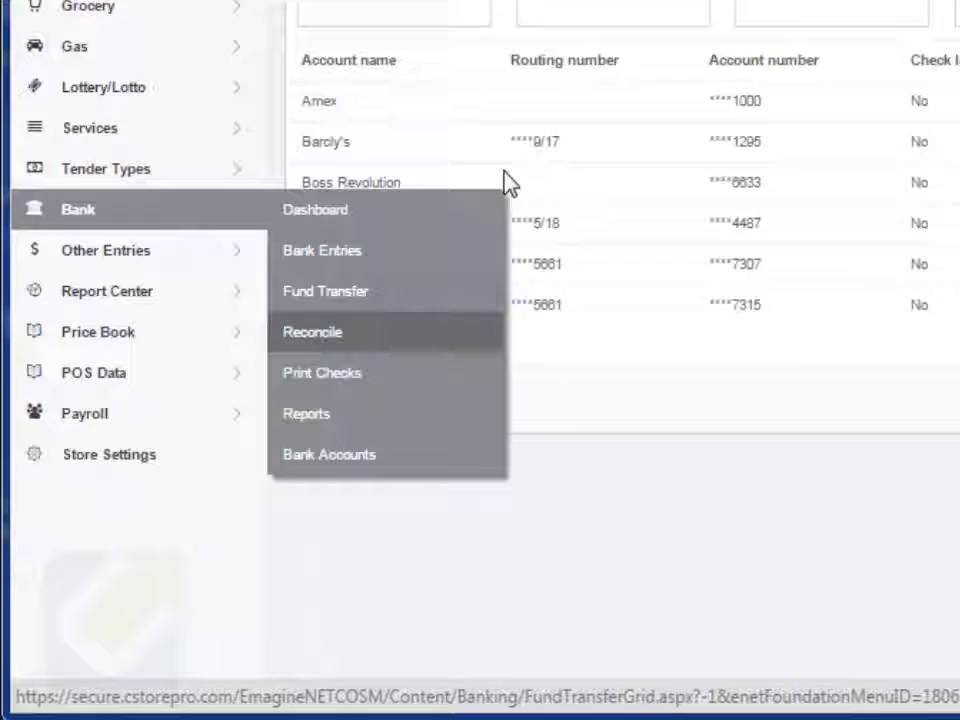
left_click(375, 60)
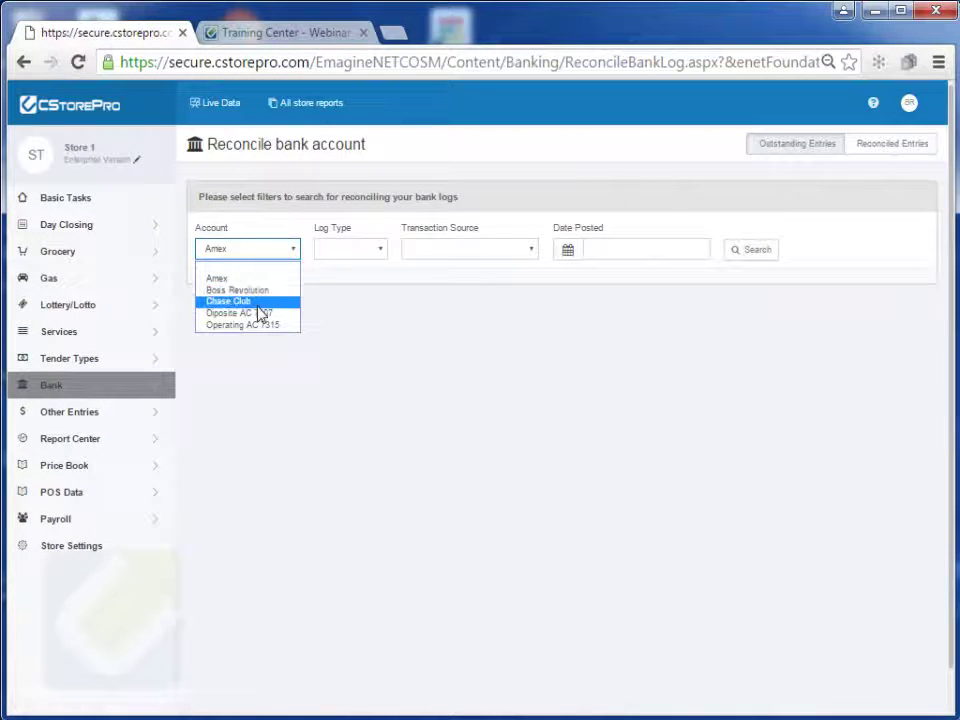
left_click(278, 318)
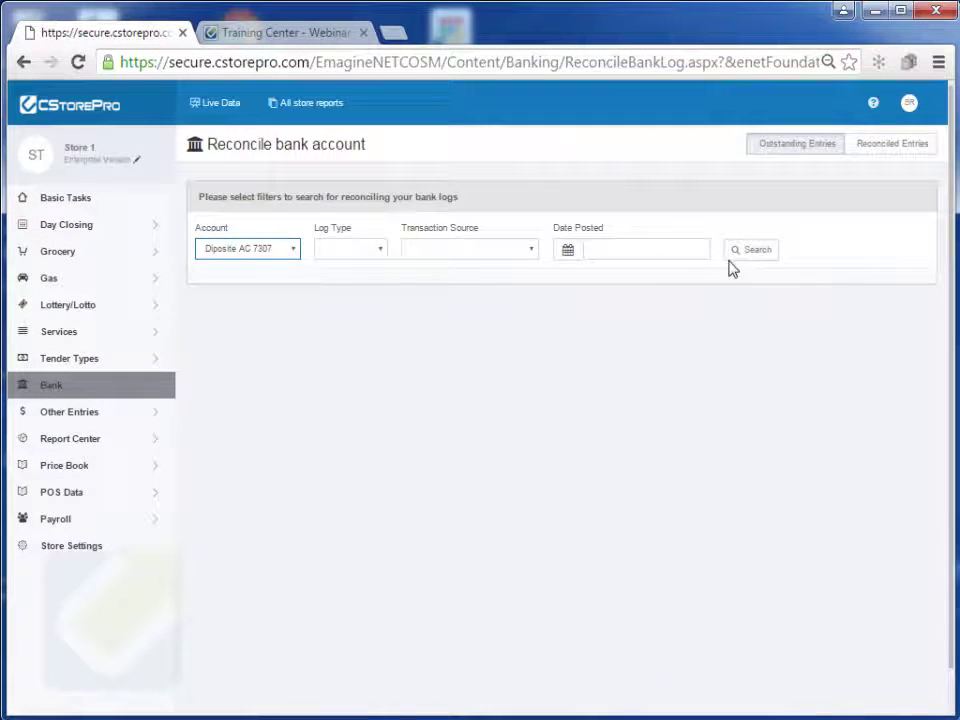
left_click(752, 252)
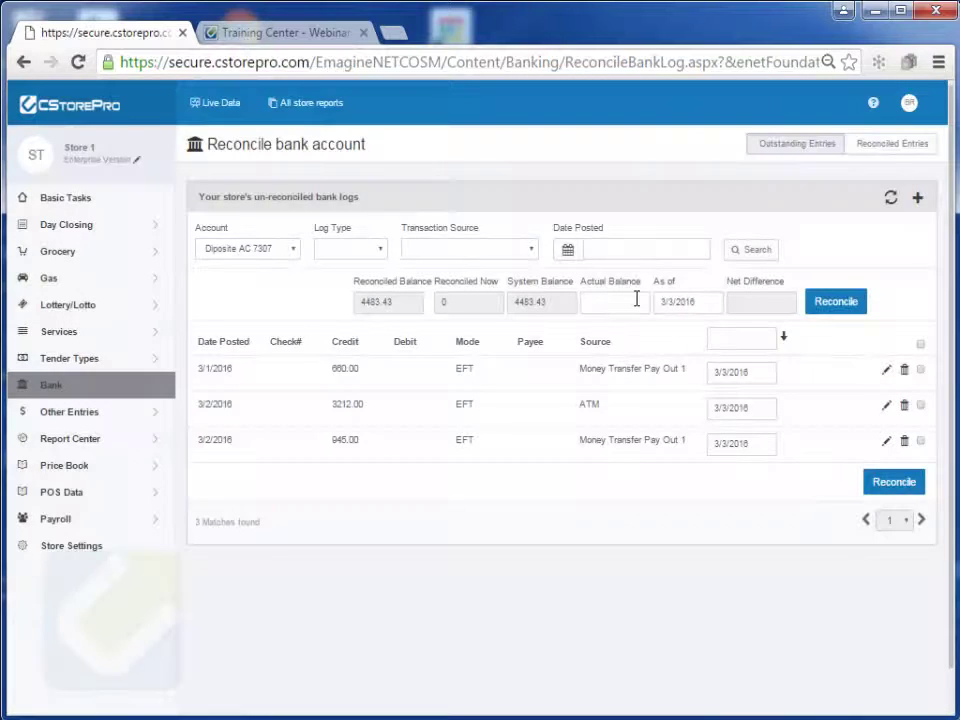
Review where the actual balance is entered for reconciliation and return to the Basic Tasks dashboard
left_click(634, 300)
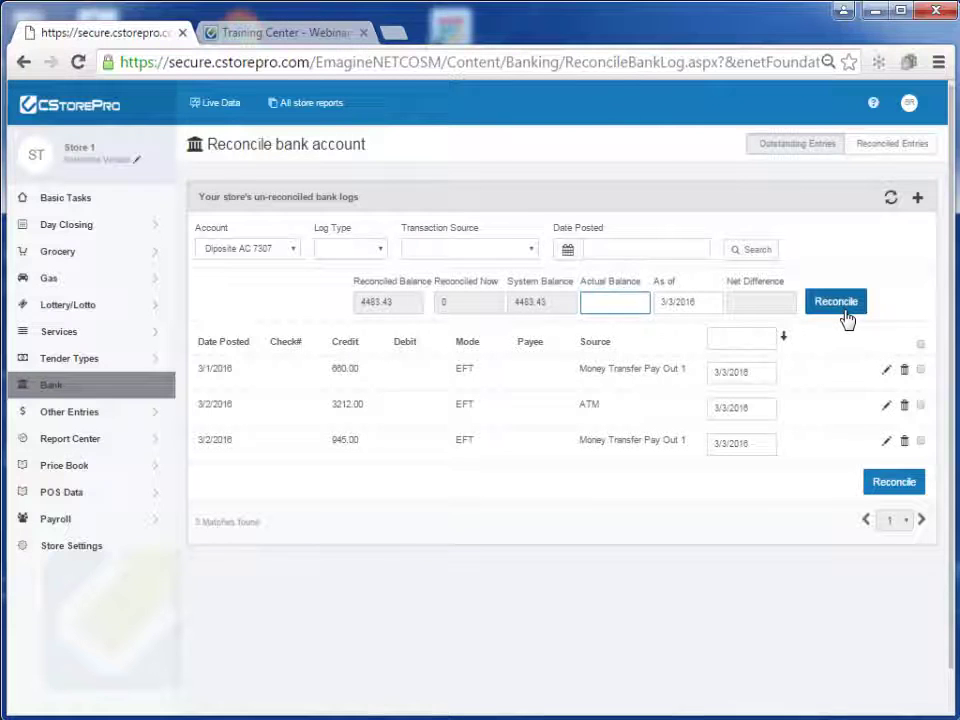
left_click(105, 212)
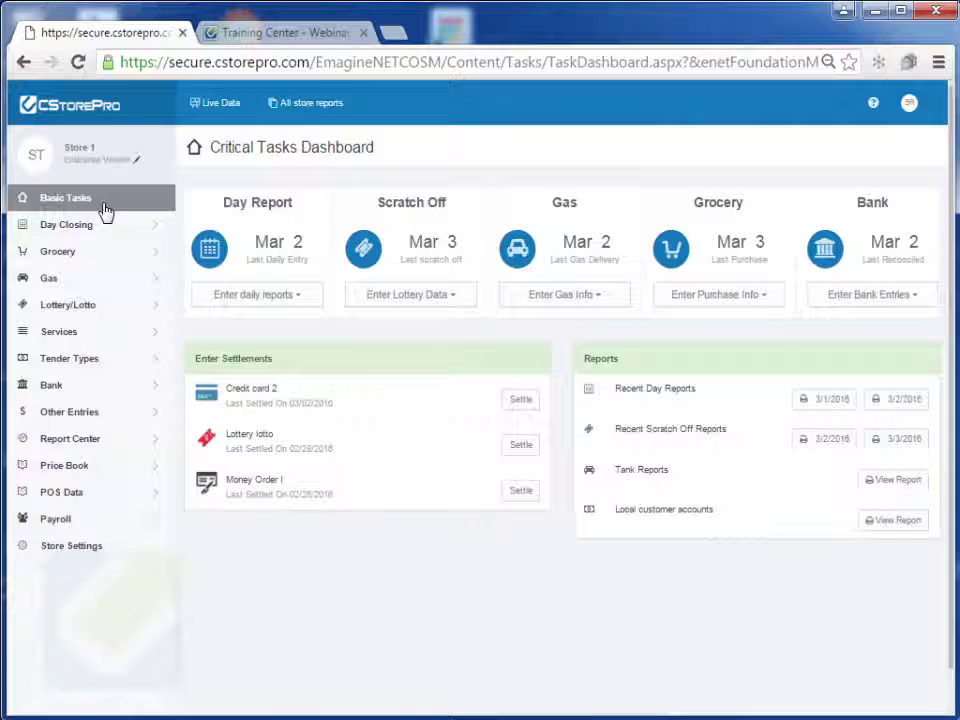